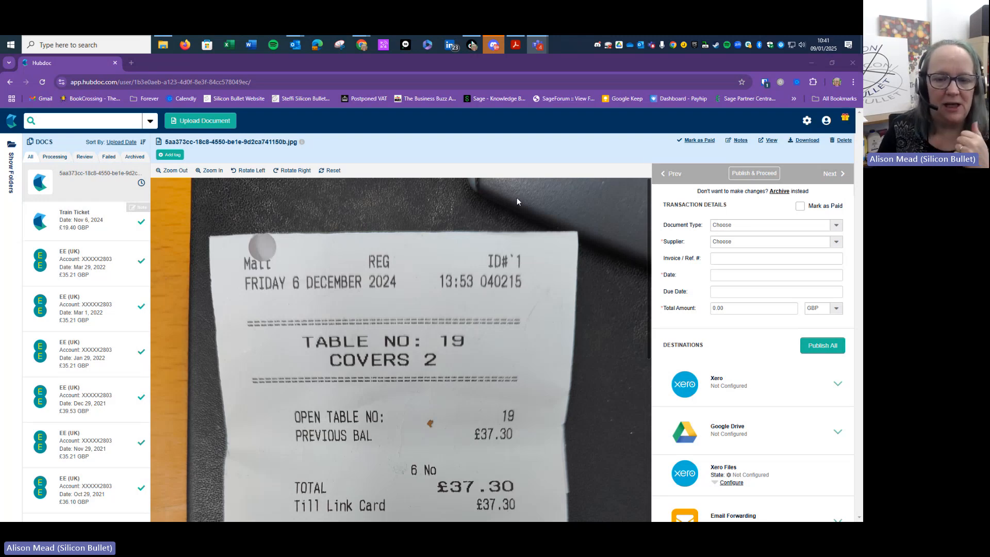
{"action": "scroll", "coordinate": [516, 201], "scroll_direction": "down", "scroll_amount": 3}
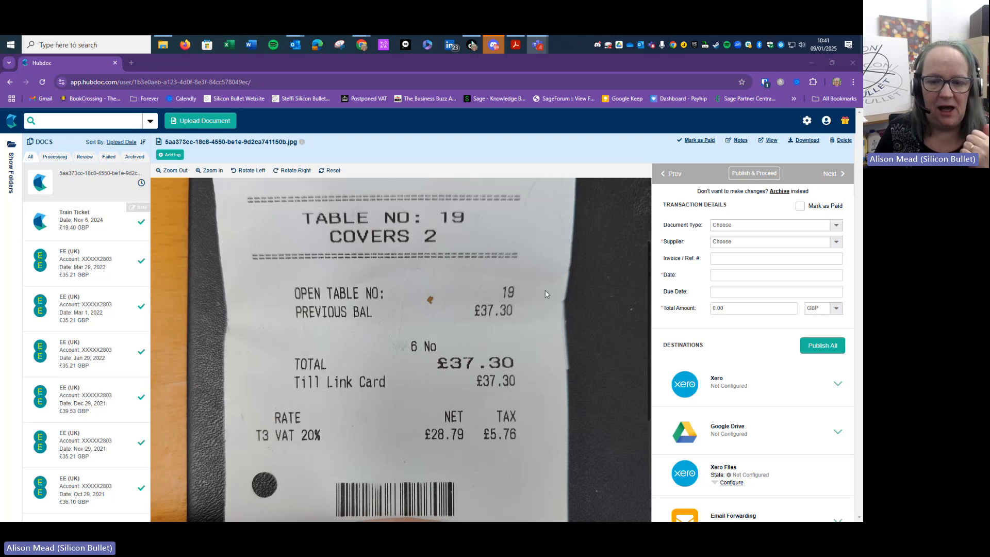
{"action": "scroll", "coordinate": [436, 225], "scroll_direction": "up", "scroll_amount": 3}
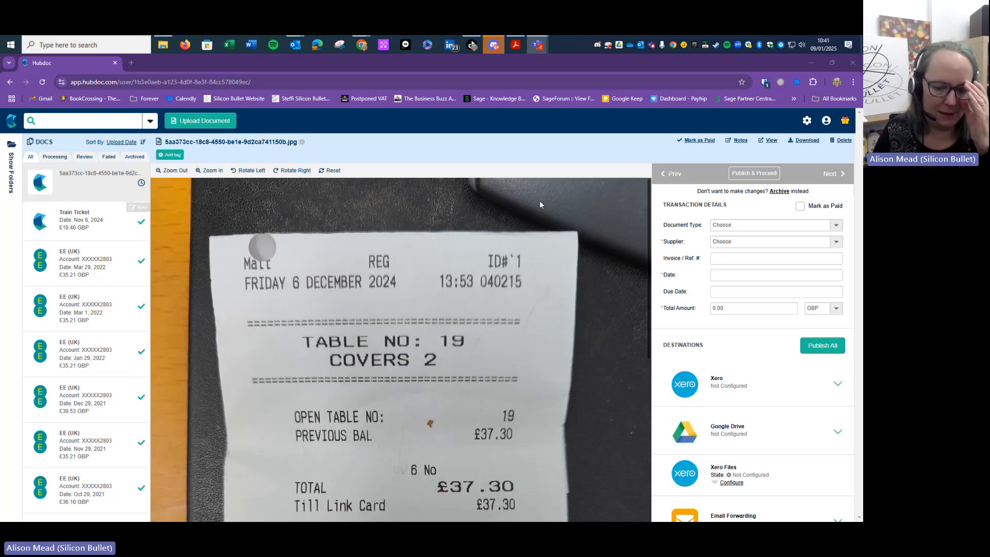
{"action": "scroll", "coordinate": [540, 204], "scroll_direction": "down", "scroll_amount": 5}
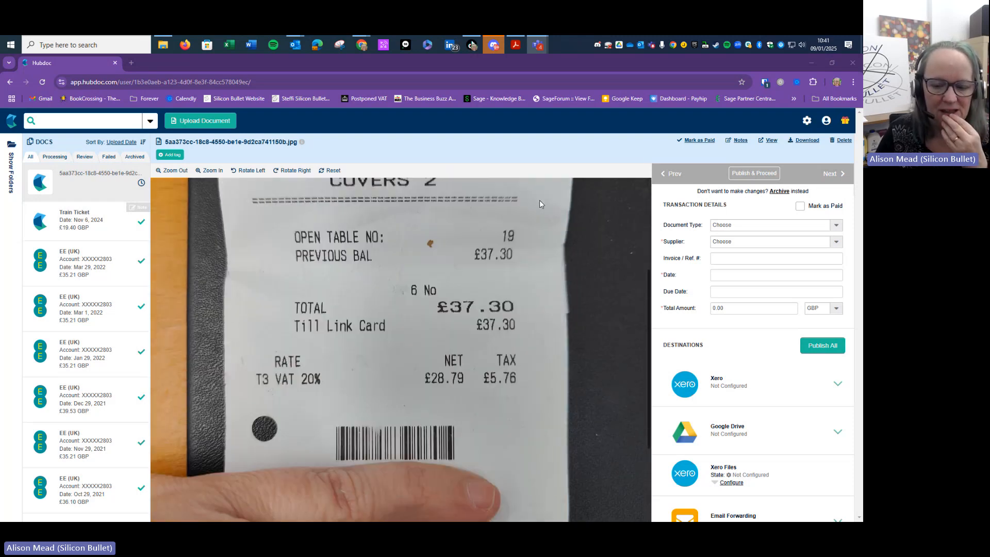
{"action": "scroll", "coordinate": [539, 205], "scroll_direction": "down", "scroll_amount": 4}
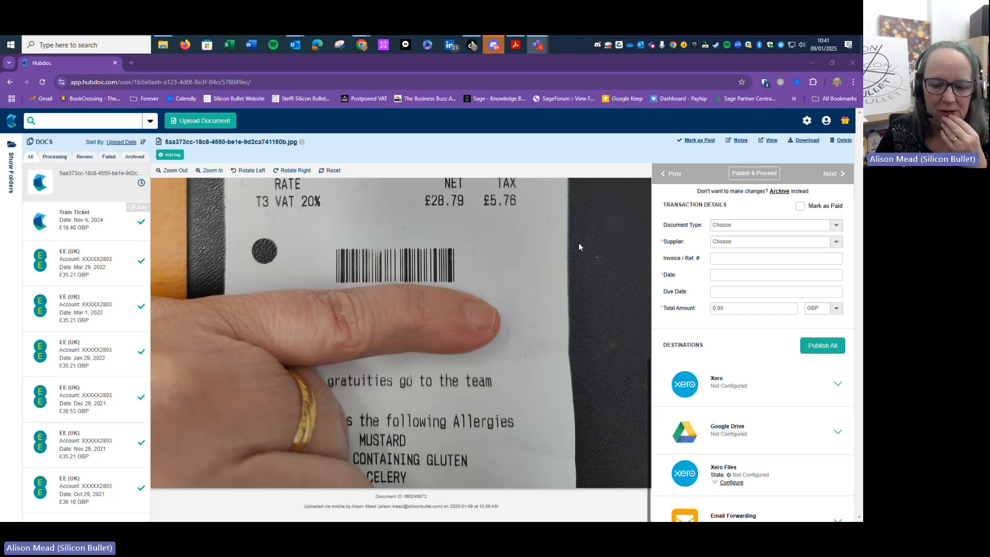
{"action": "scroll", "coordinate": [579, 247], "scroll_direction": "up", "scroll_amount": 10}
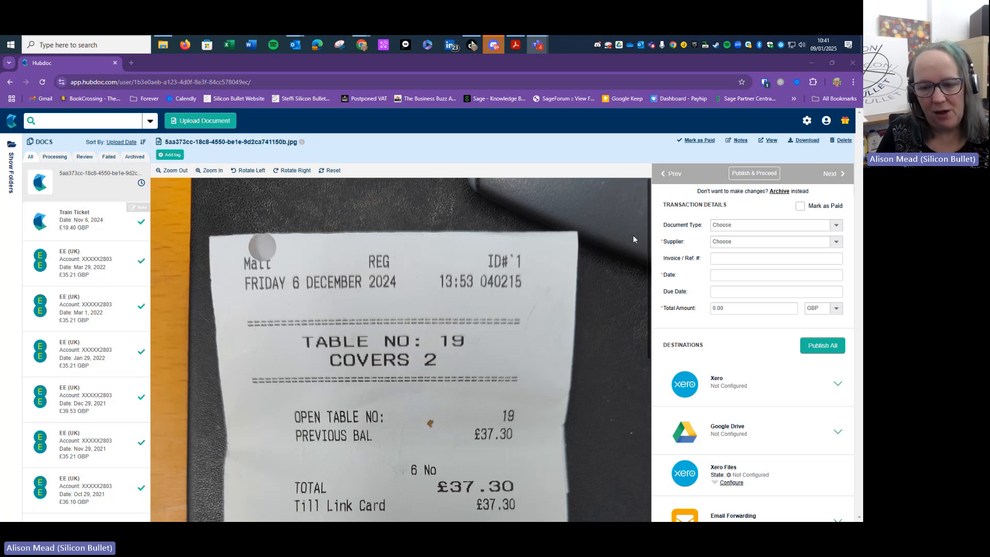
{"action": "scroll", "coordinate": [597, 239], "scroll_direction": "down", "scroll_amount": 3}
{"action": "scroll", "coordinate": [597, 241], "scroll_direction": "up", "scroll_amount": 3}
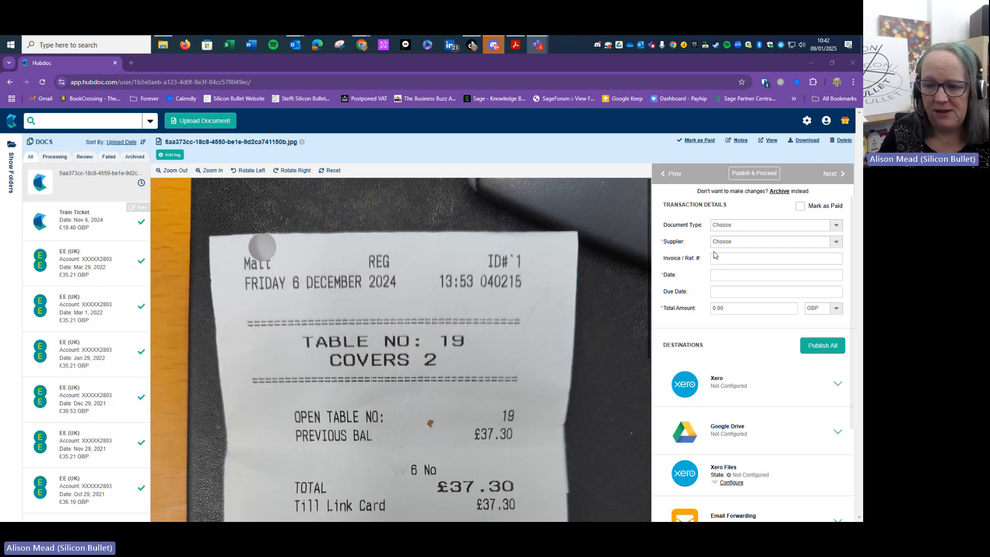
{"action": "scroll", "coordinate": [339, 334], "scroll_direction": "down", "scroll_amount": 1}
{"action": "scroll", "coordinate": [339, 334], "scroll_direction": "down", "scroll_amount": 2}
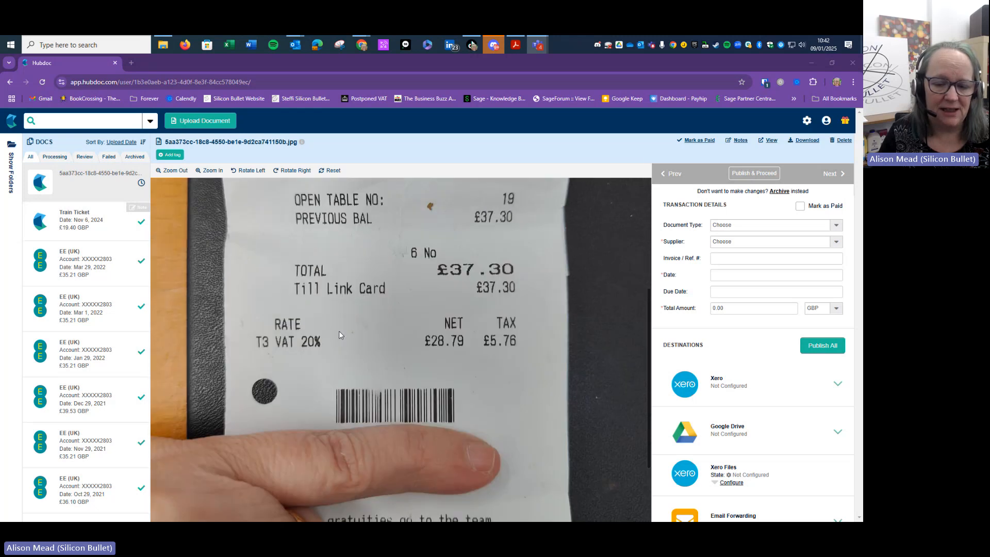
{"action": "scroll", "coordinate": [339, 335], "scroll_direction": "up", "scroll_amount": 1}
{"action": "scroll", "coordinate": [339, 332], "scroll_direction": "up", "scroll_amount": 3}
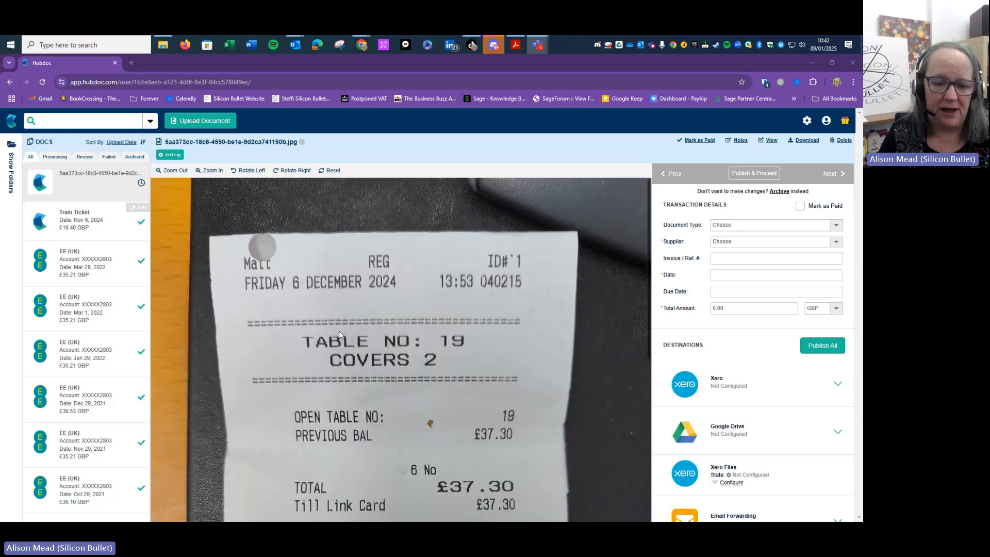
{"action": "scroll", "coordinate": [339, 332], "scroll_direction": "down", "scroll_amount": 4}
{"action": "scroll", "coordinate": [339, 334], "scroll_direction": "down", "scroll_amount": 1}
{"action": "scroll", "coordinate": [339, 334], "scroll_direction": "up", "scroll_amount": 3}
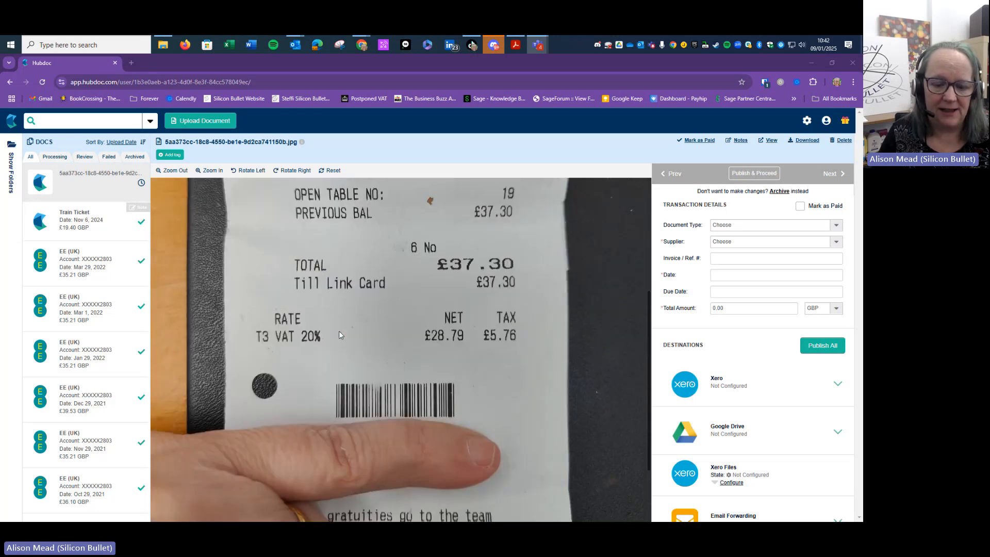
{"action": "scroll", "coordinate": [340, 335], "scroll_direction": "up", "scroll_amount": 1}
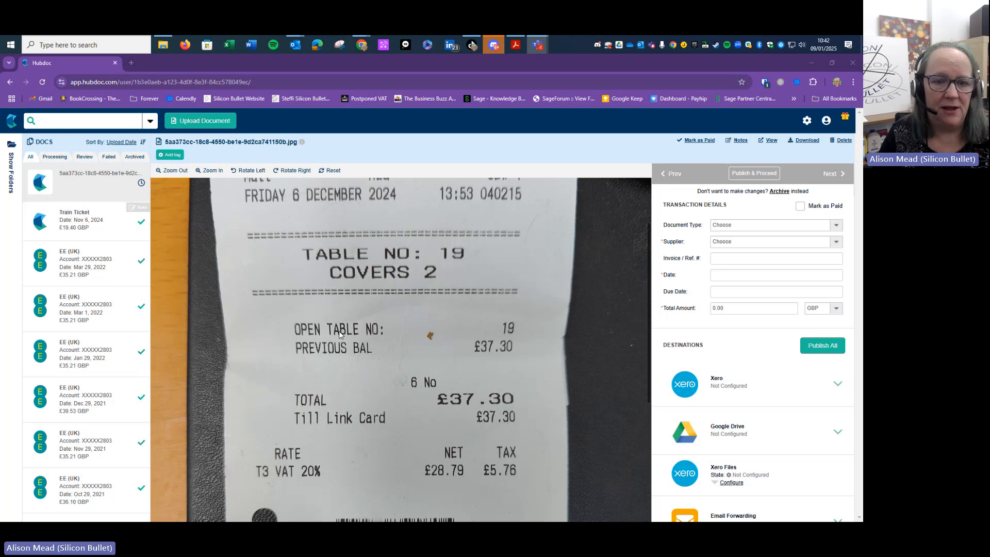
Zoom the receipt to fit, check the Review and Failed lists, then return to Processing
{"action": "left_click", "coordinate": [184, 170]}
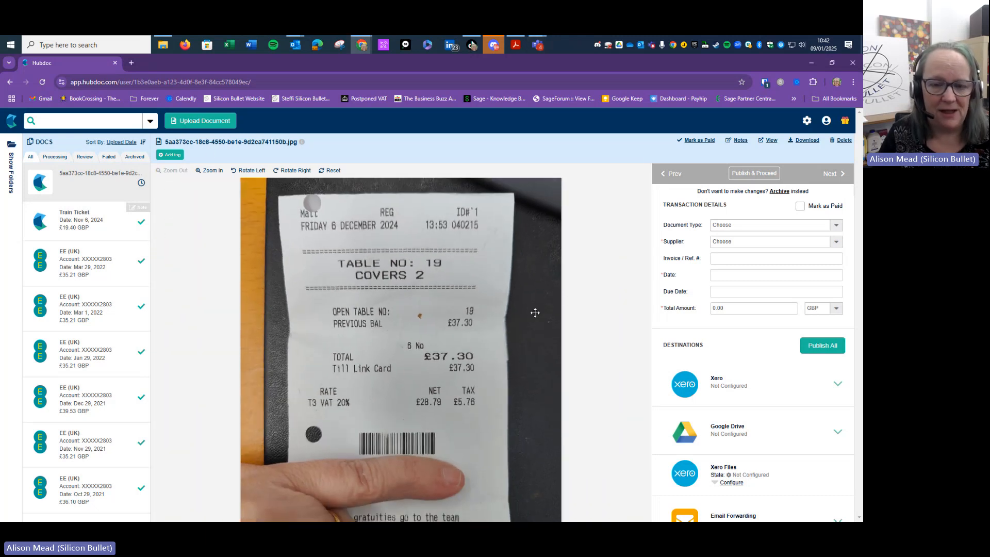
{"action": "left_click", "coordinate": [54, 157]}
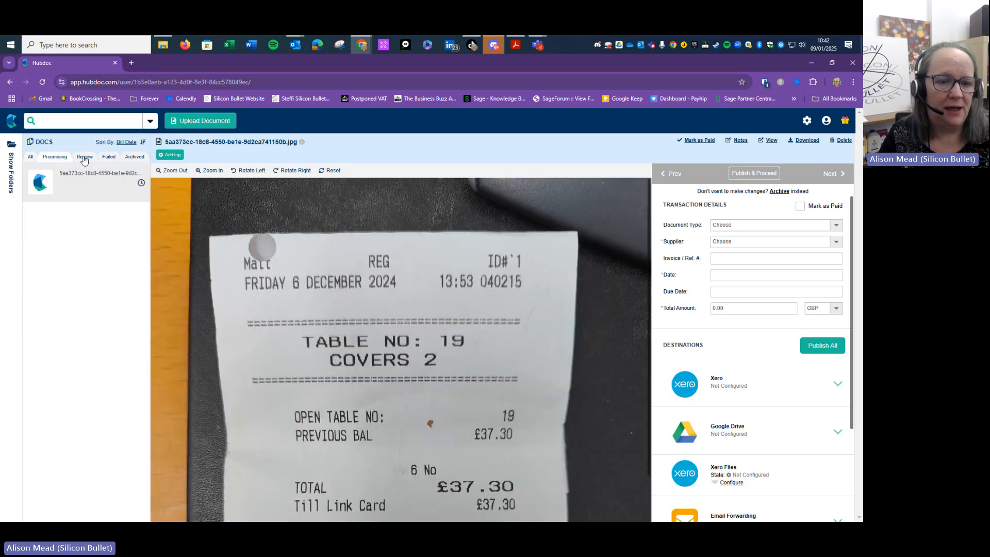
{"action": "scroll", "coordinate": [518, 240], "scroll_direction": "down", "scroll_amount": 3}
{"action": "scroll", "coordinate": [518, 242], "scroll_direction": "up", "scroll_amount": 2}
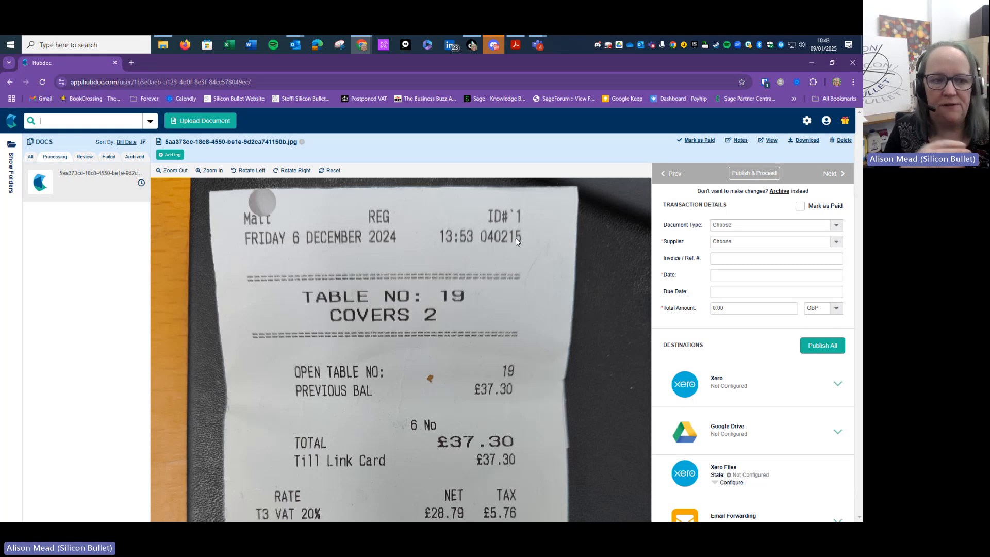
{"action": "left_click", "coordinate": [84, 157]}
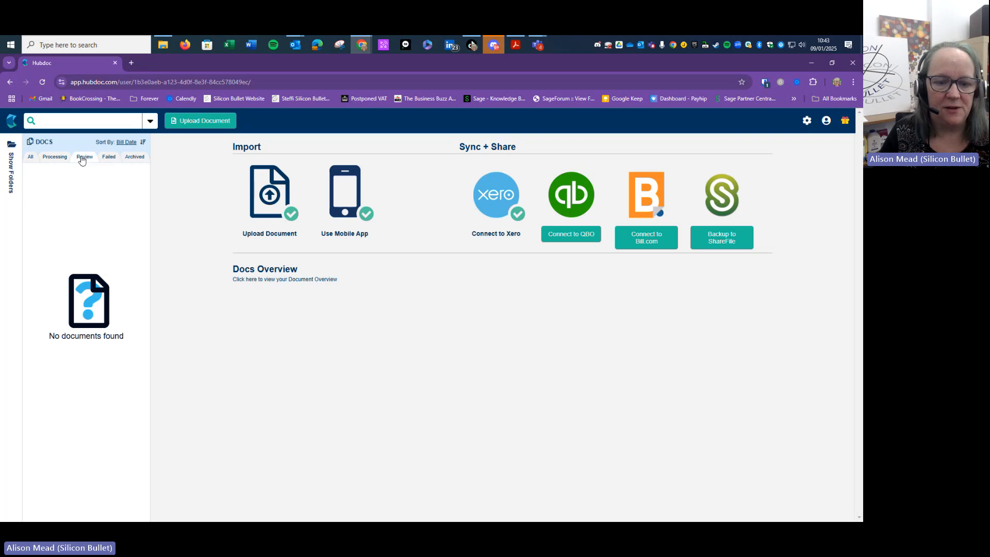
{"action": "left_click", "coordinate": [108, 159]}
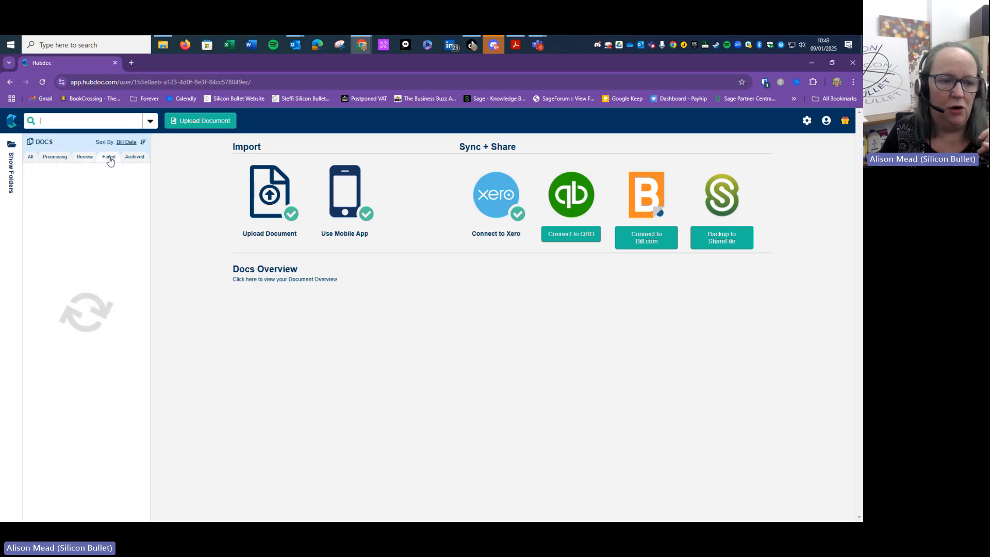
{"action": "left_click", "coordinate": [56, 157]}
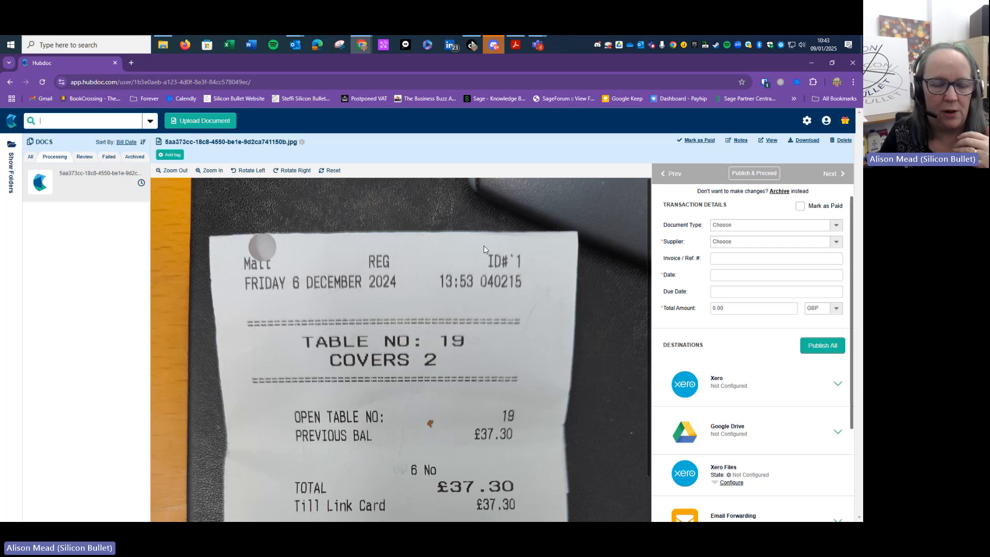
Set the document type to Invoice and create a new supplier, mistyped as 'Pun'
{"action": "left_click", "coordinate": [836, 226]}
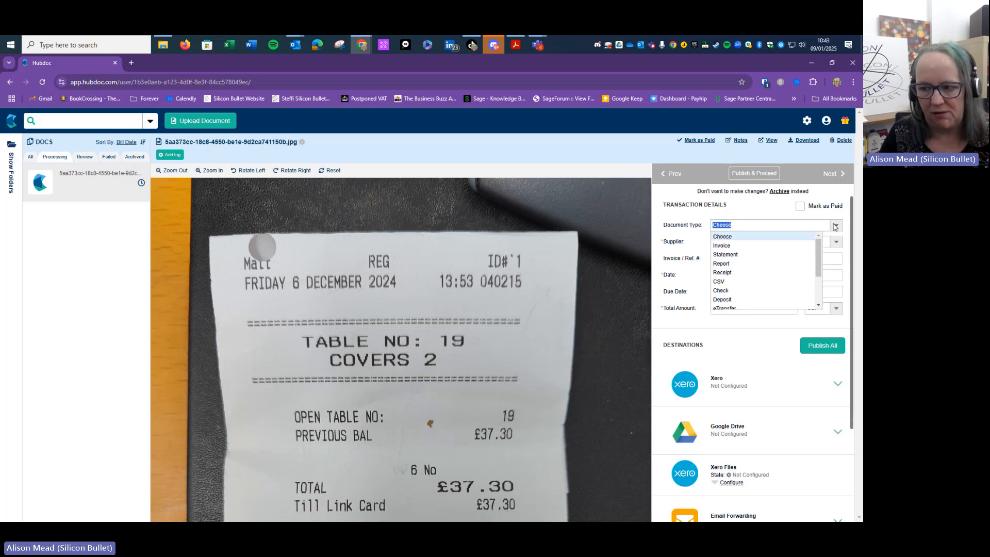
{"action": "left_click", "coordinate": [744, 245]}
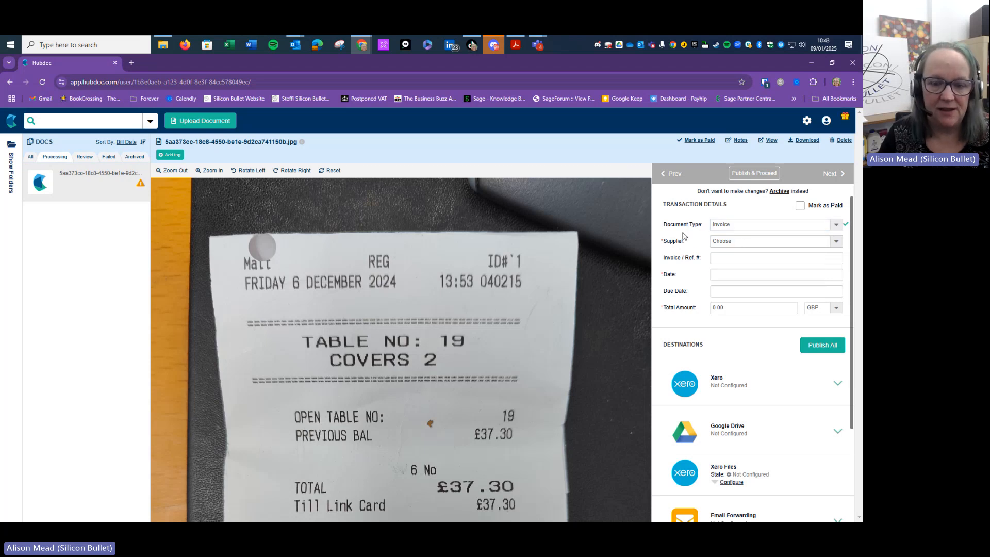
{"action": "left_click", "coordinate": [756, 242]}
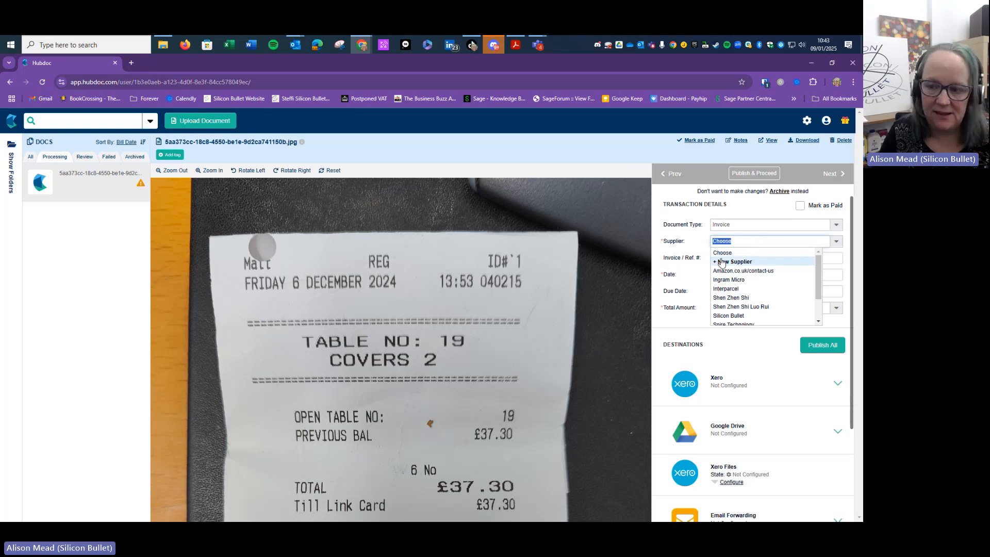
{"action": "type", "text": "Pub"}
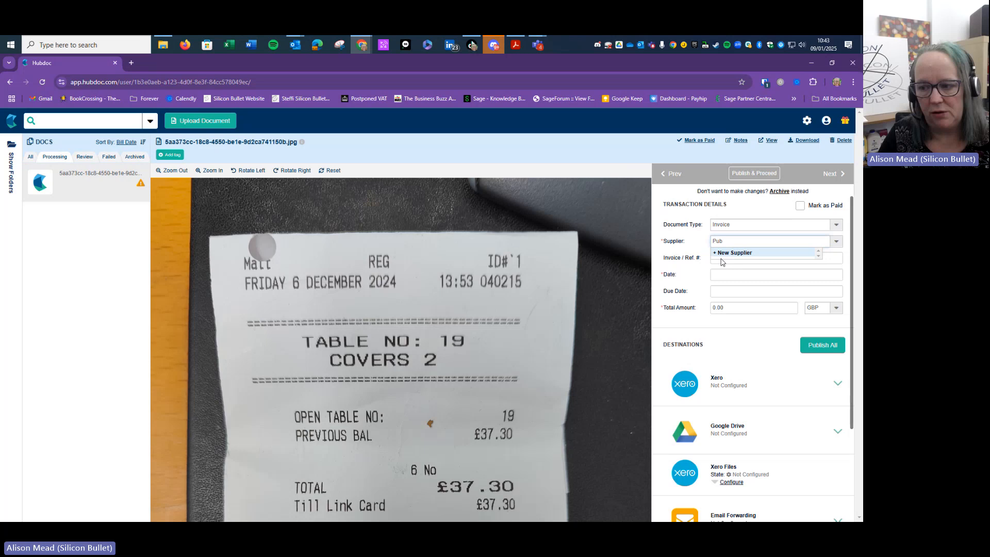
{"action": "left_click", "coordinate": [722, 256]}
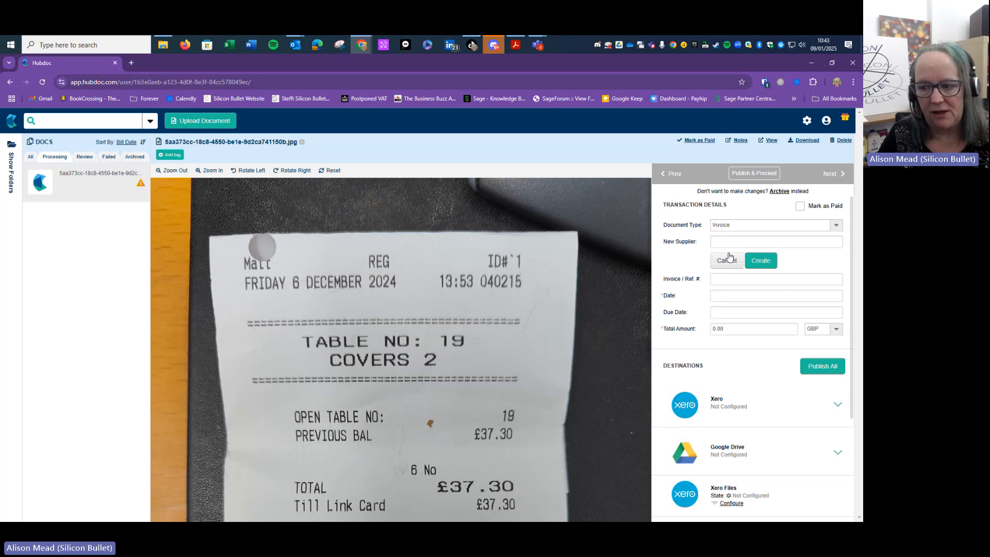
{"action": "left_click", "coordinate": [739, 241]}
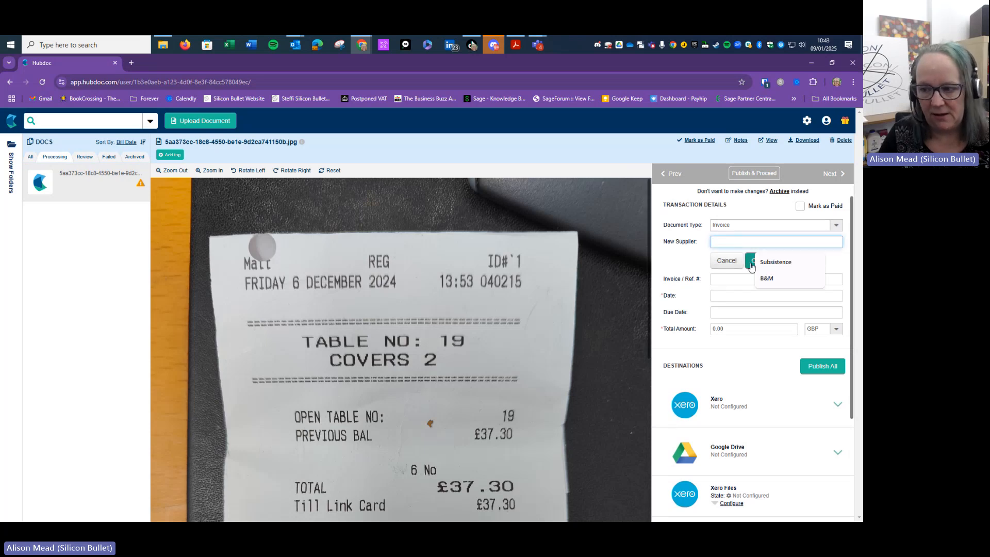
{"action": "left_click", "coordinate": [751, 263]}
{"action": "left_click", "coordinate": [751, 244]}
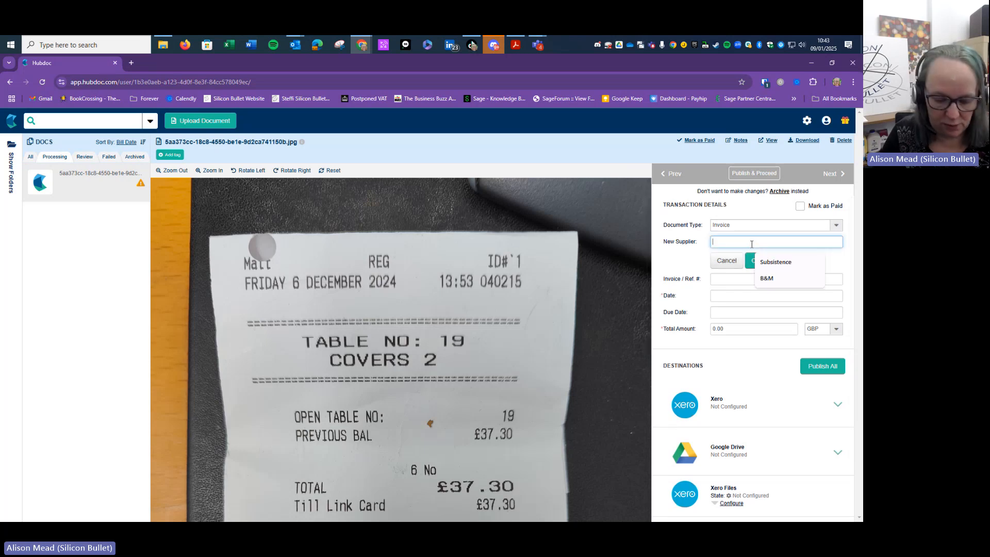
{"action": "type", "text": "Pun"}
{"action": "left_click", "coordinate": [757, 259]}
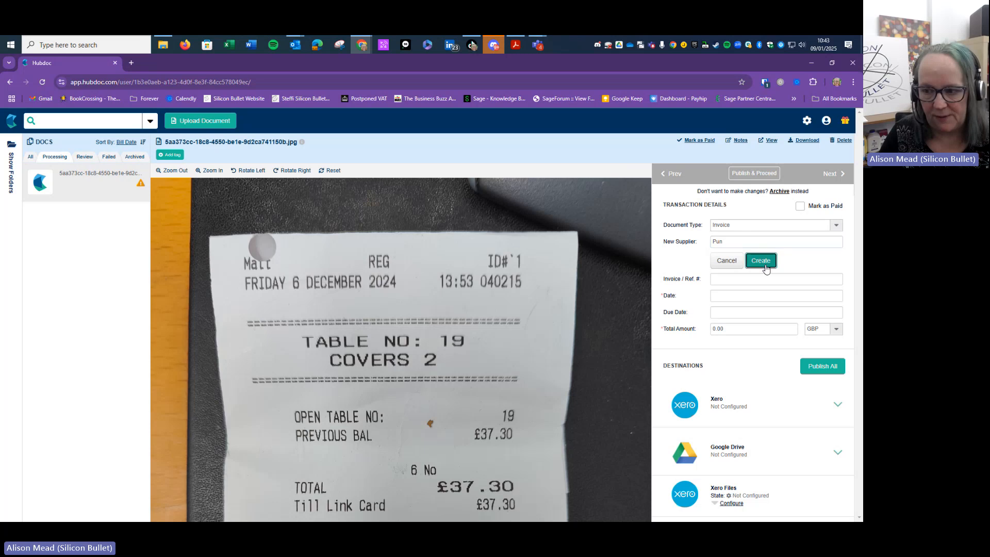
Create the correct new supplier 'Pub' and assign it to the receipt
{"action": "left_click", "coordinate": [746, 243]}
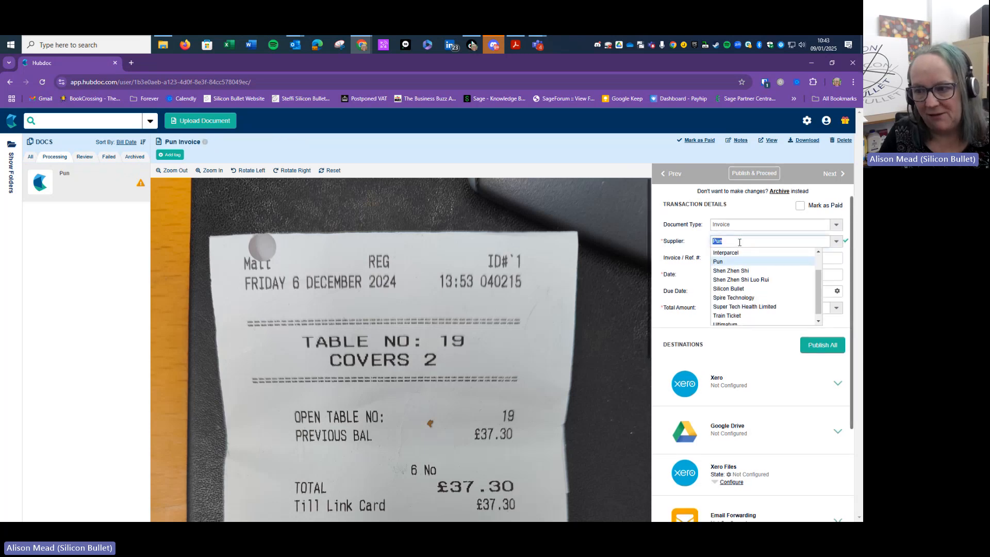
{"action": "type", "text": "Pub"}
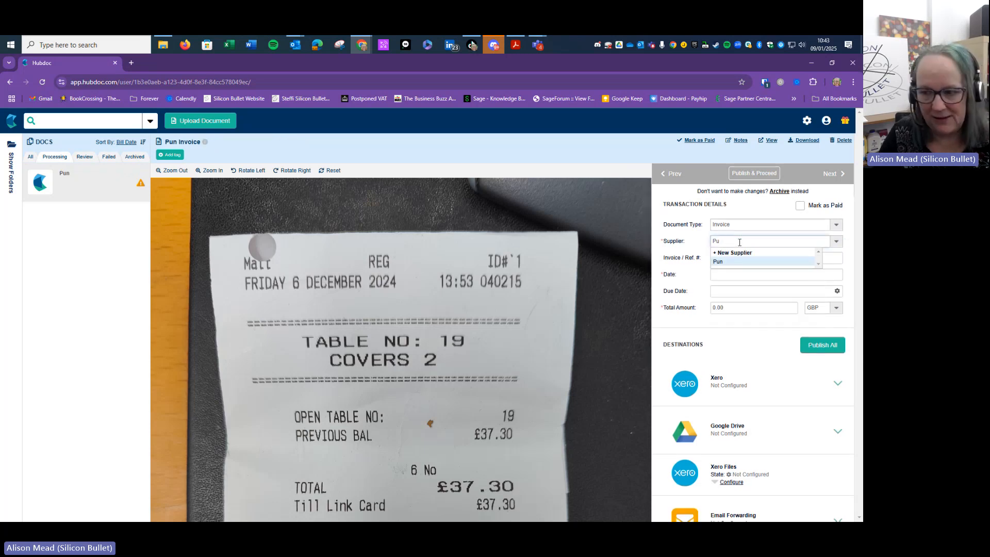
{"action": "left_click", "coordinate": [755, 254]}
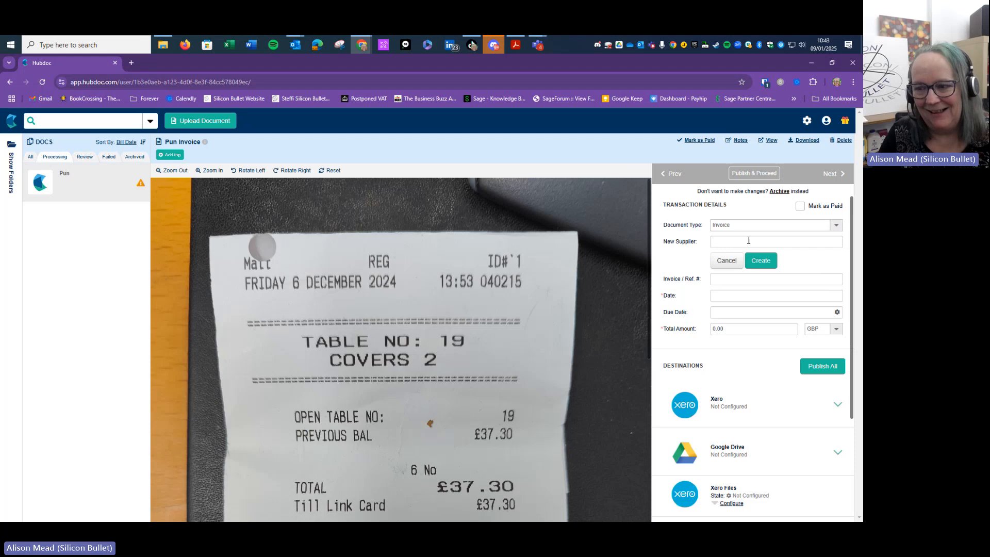
{"action": "left_click", "coordinate": [749, 241]}
{"action": "type", "text": "Pub"}
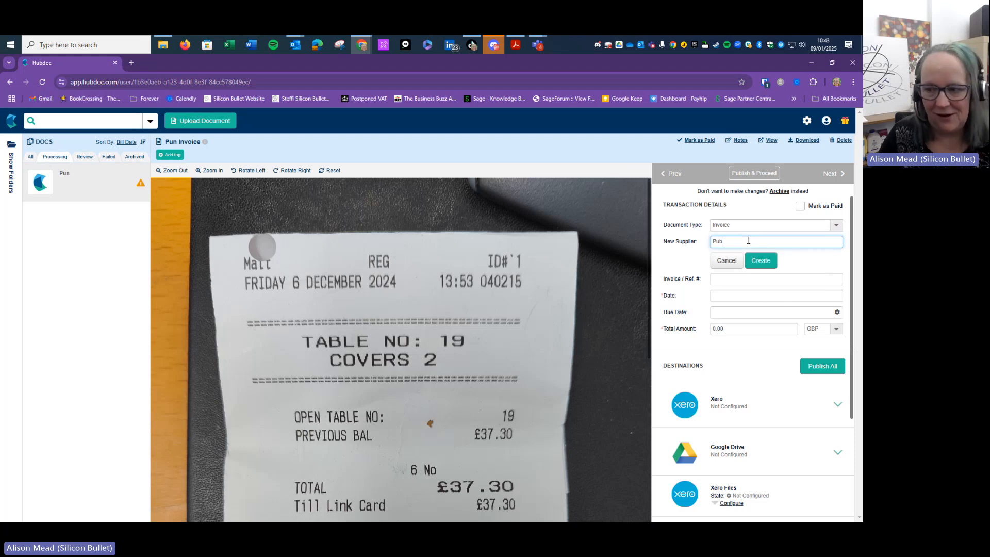
{"action": "left_click", "coordinate": [765, 264]}
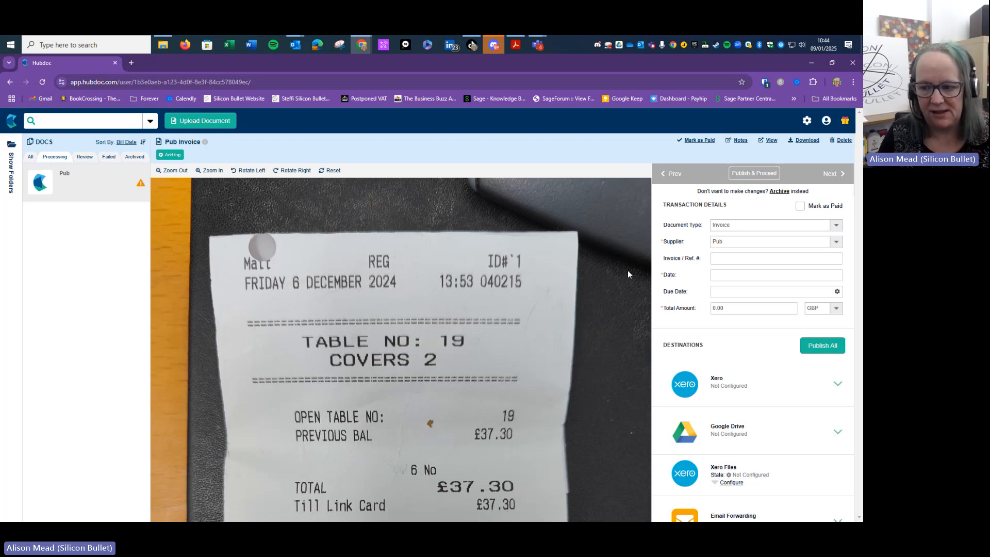
Enter 'Invoice' as the Invoice / Ref. #, briefly checking the Failed and Review lists
{"action": "left_click", "coordinate": [736, 254]}
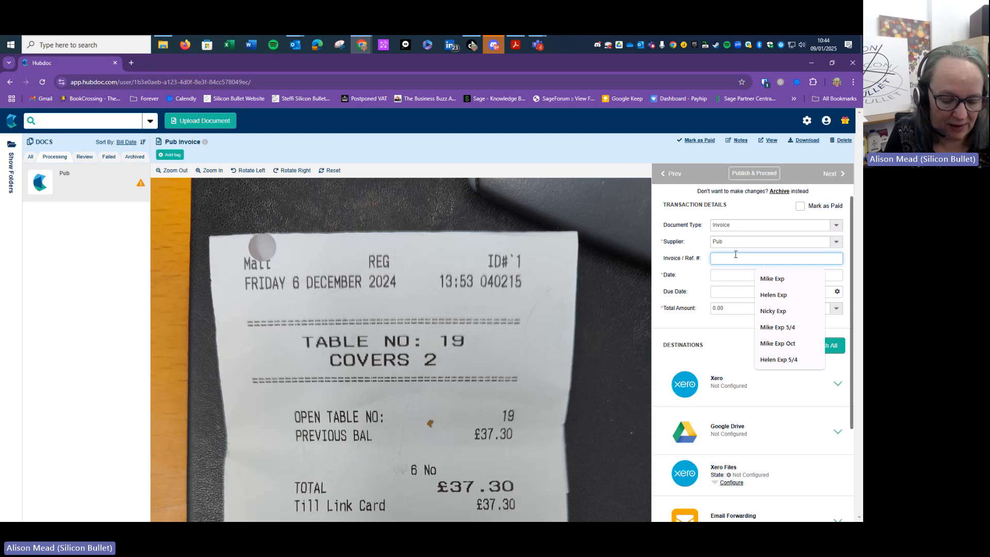
{"action": "type", "text": "Invoice Number"}
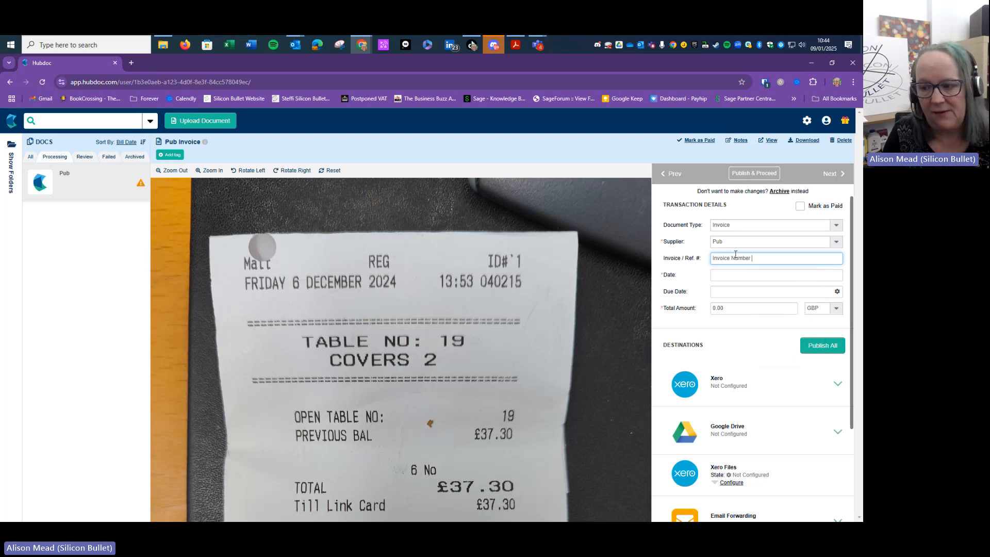
{"action": "left_click", "coordinate": [720, 274]}
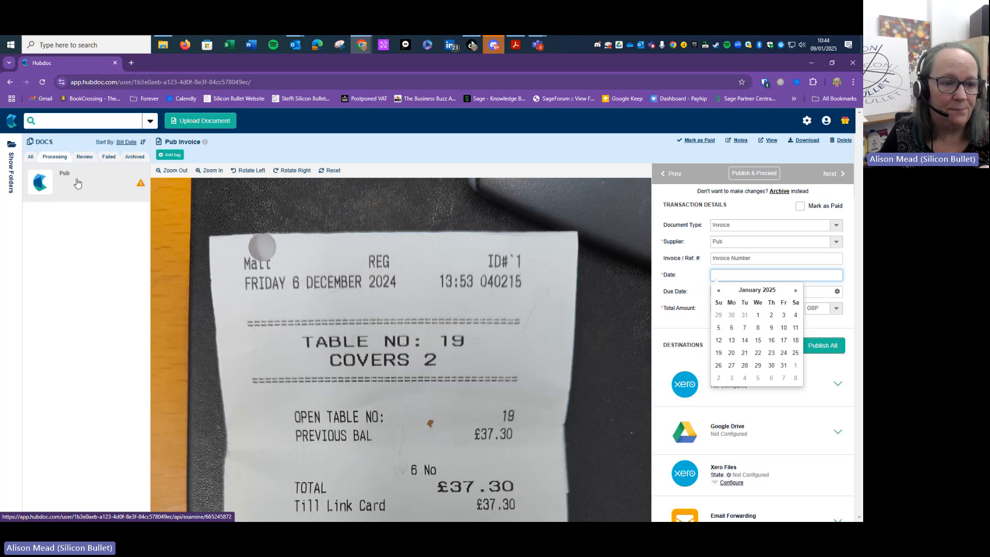
{"action": "left_click", "coordinate": [116, 161]}
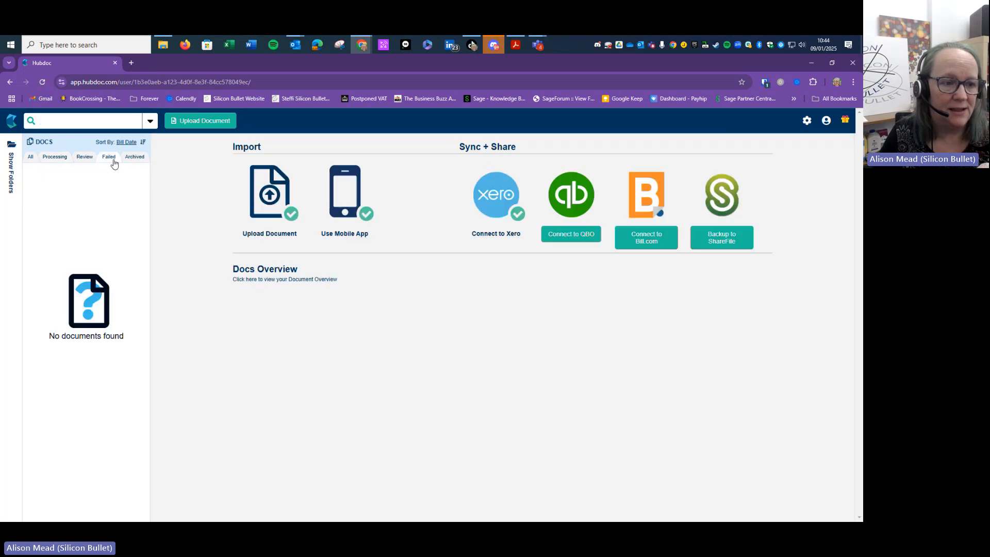
{"action": "left_click", "coordinate": [84, 157]}
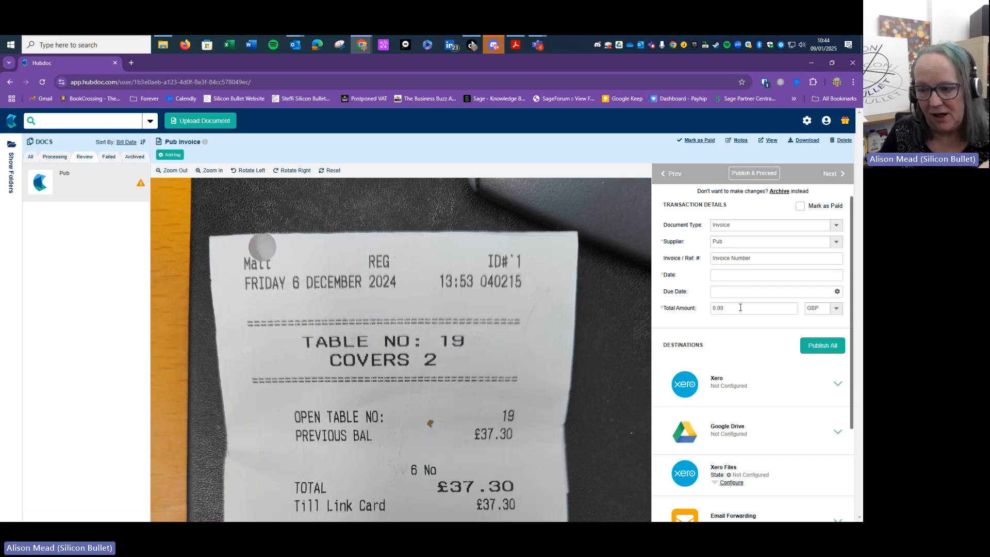
Try entering the date 06/12/2024, correcting typos and picking 6 December in the calendar
{"action": "left_click", "coordinate": [738, 276]}
{"action": "type", "text": "06"}
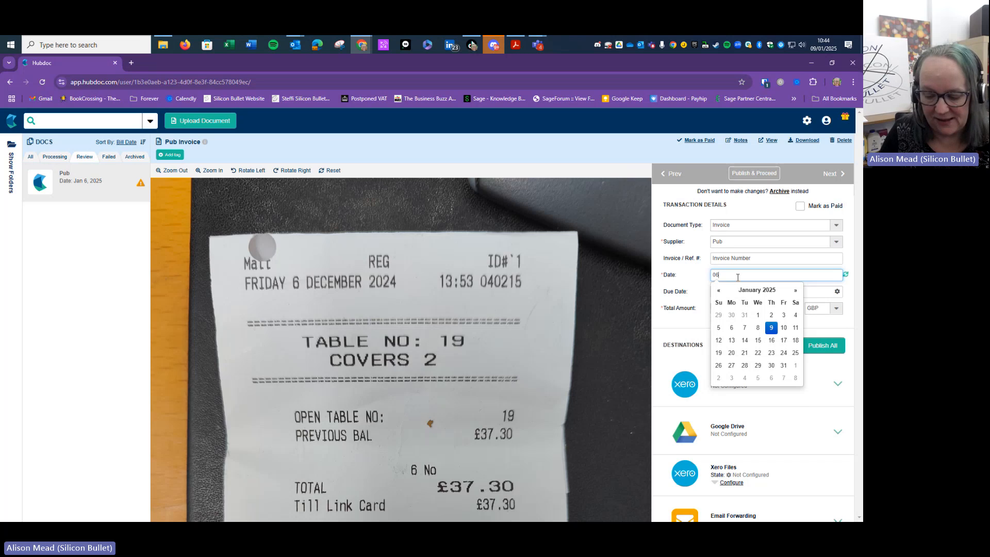
{"action": "type", "text": "/12/2024"}
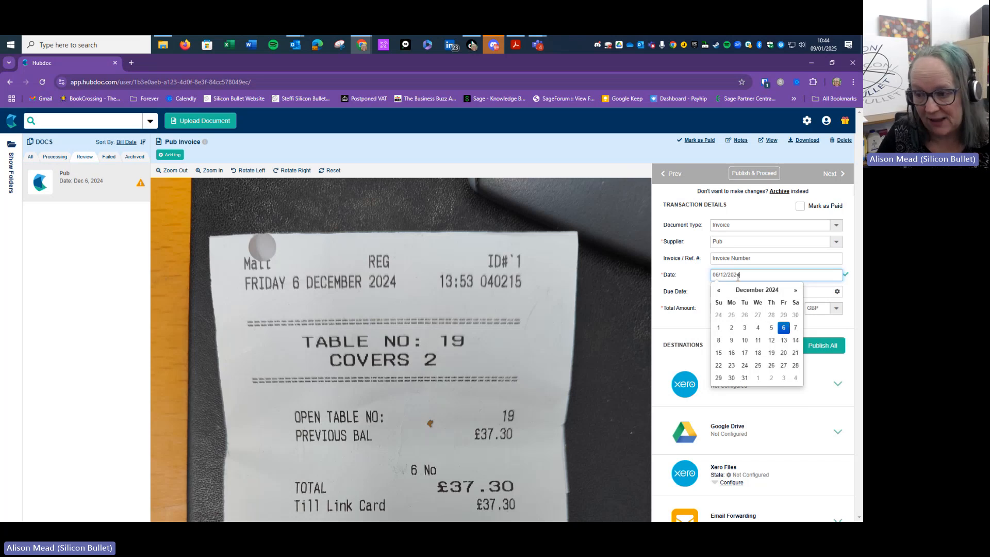
{"action": "left_click", "coordinate": [784, 328]}
{"action": "left_click", "coordinate": [736, 276]}
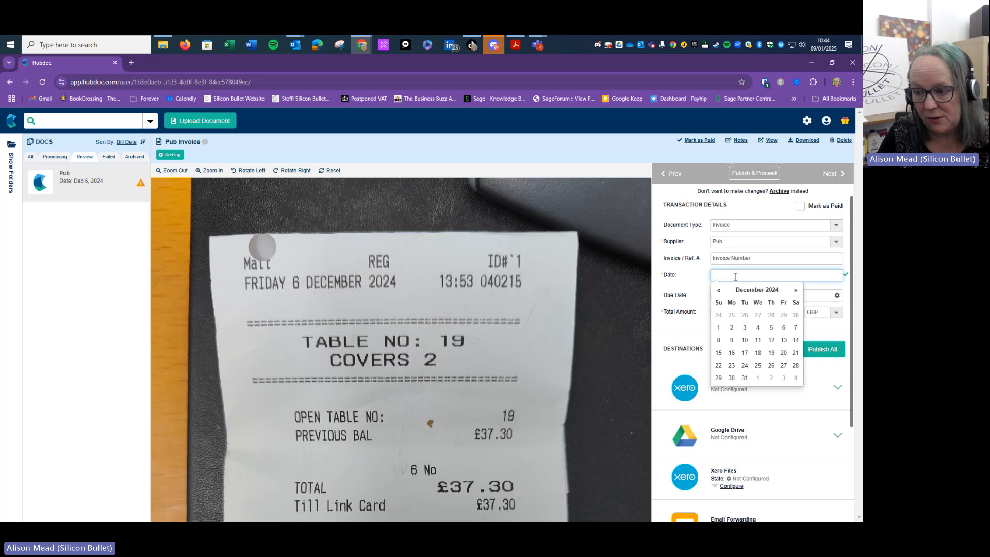
{"action": "type", "text": "06/1"}
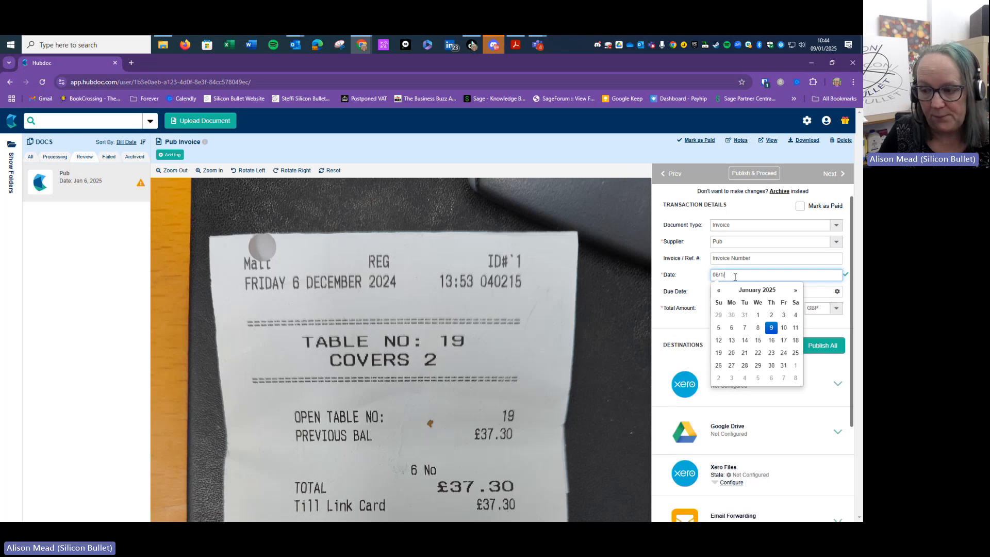
{"action": "type", "text": "/2024"}
{"action": "key", "text": "BackSpace"}
{"action": "key", "text": "BackSpace"}
{"action": "key", "text": "BackSpace"}
{"action": "key", "text": "BackSpace"}
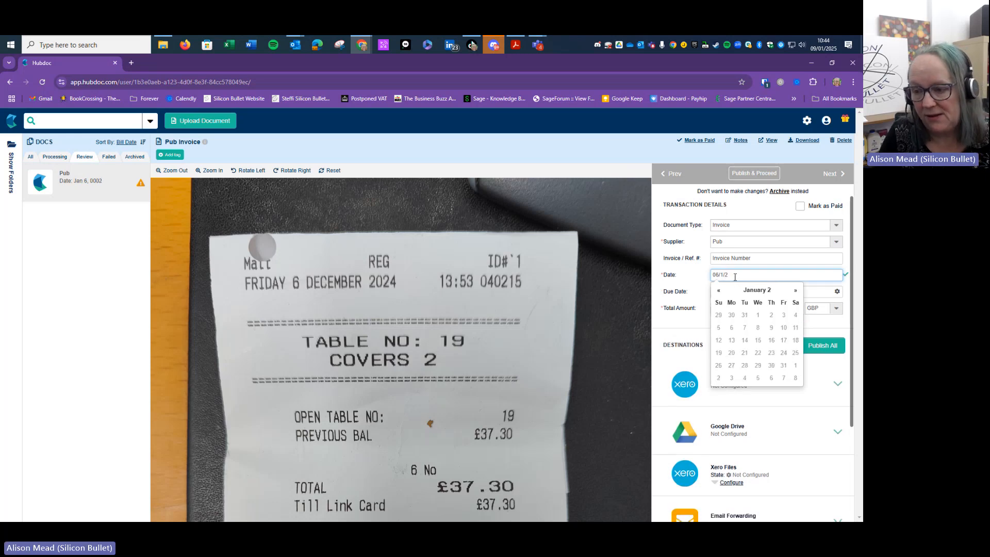
{"action": "type", "text": "20"}
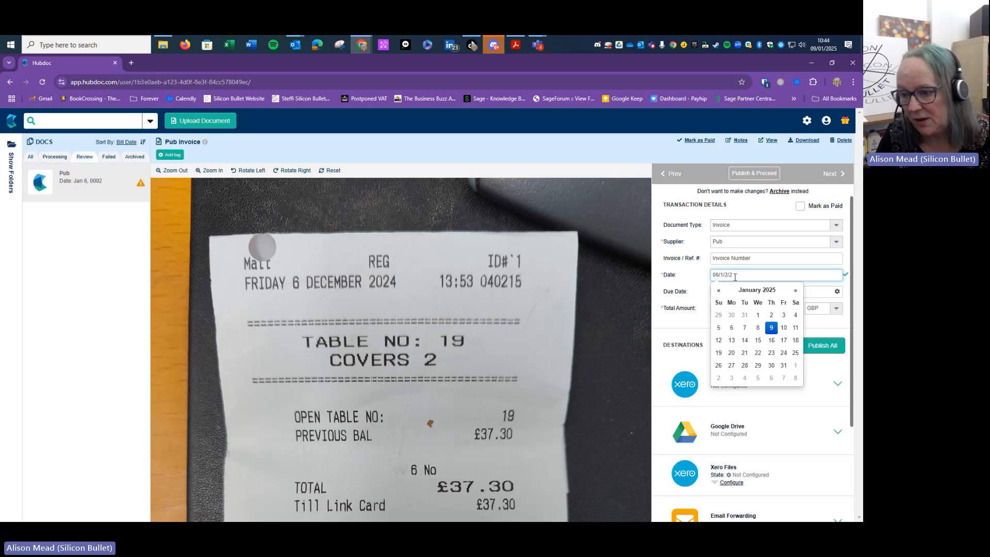
{"action": "key", "text": "BackSpace"}
{"action": "key", "text": "BackSpace"}
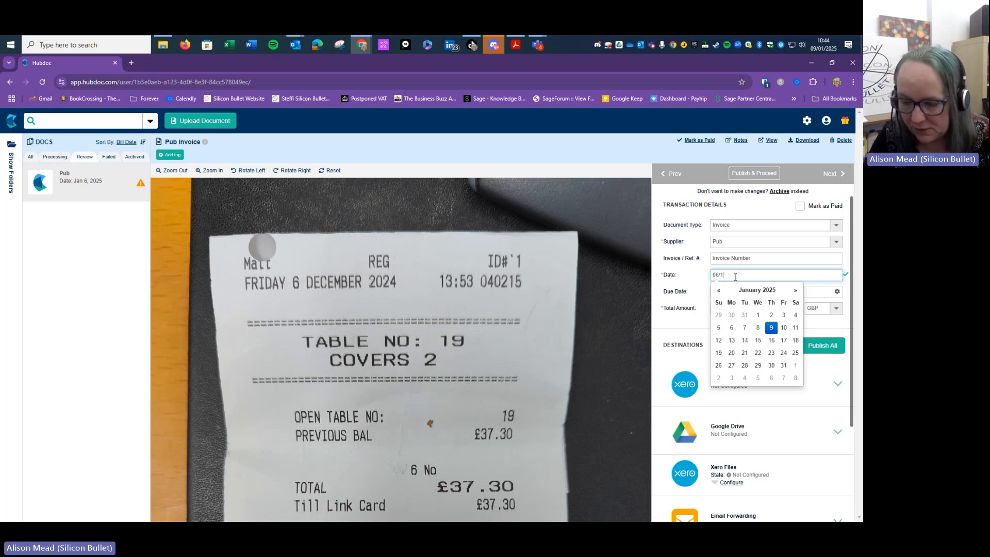
{"action": "key", "text": "BackSpace"}
{"action": "key", "text": "BackSpace"}
{"action": "key", "text": "BackSpace"}
{"action": "key", "text": "BackSpace"}
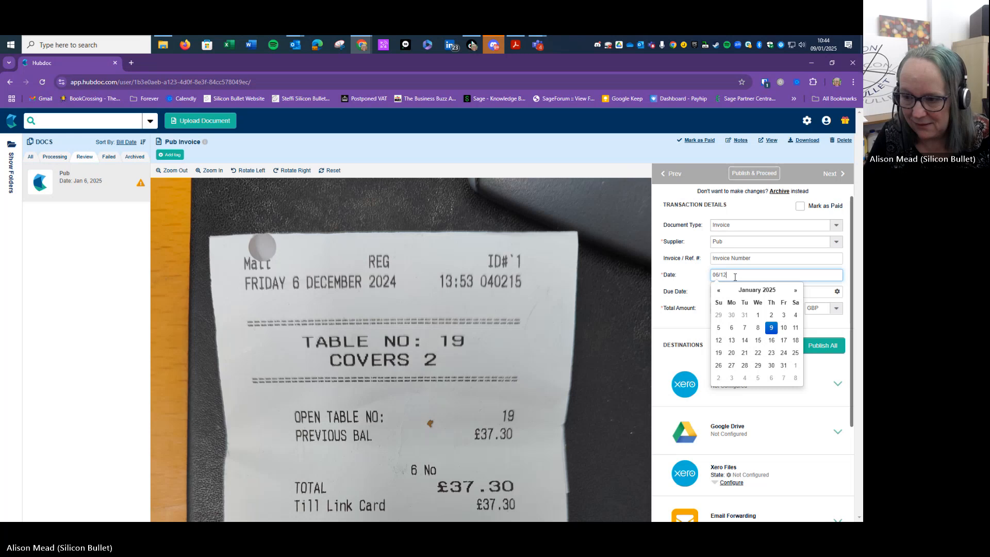
{"action": "type", "text": "12/2024"}
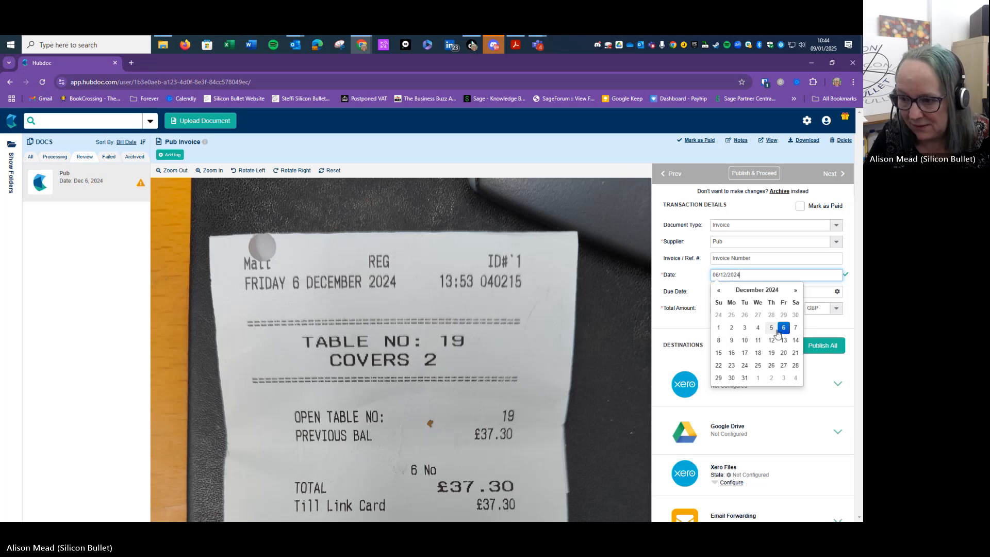
{"action": "left_click", "coordinate": [783, 328]}
Retype 06/12/2024 in the empty Date field and confirm it, moving to Due Date
{"action": "scroll", "coordinate": [772, 279], "scroll_direction": "down", "scroll_amount": 2}
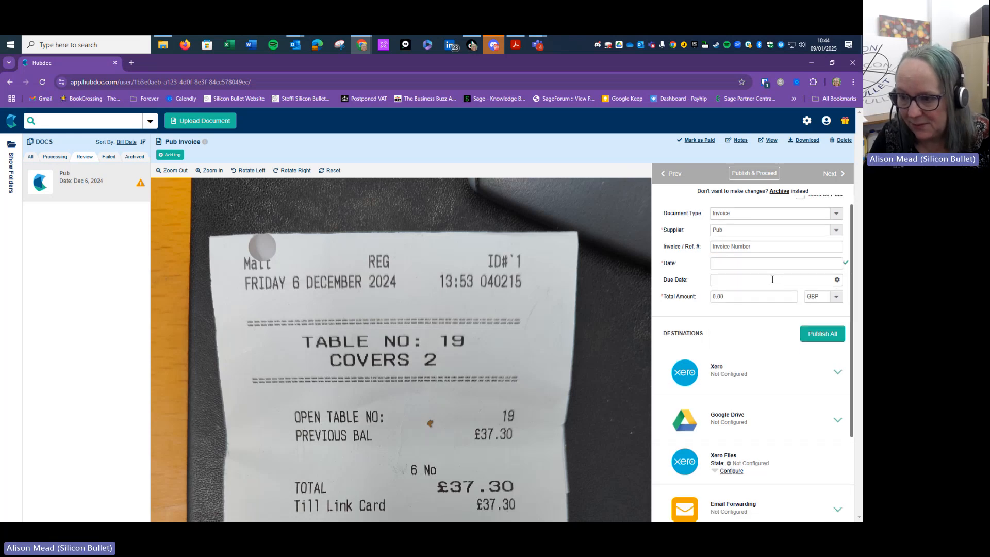
{"action": "scroll", "coordinate": [729, 278], "scroll_direction": "up", "scroll_amount": 2}
{"action": "left_click", "coordinate": [734, 272]}
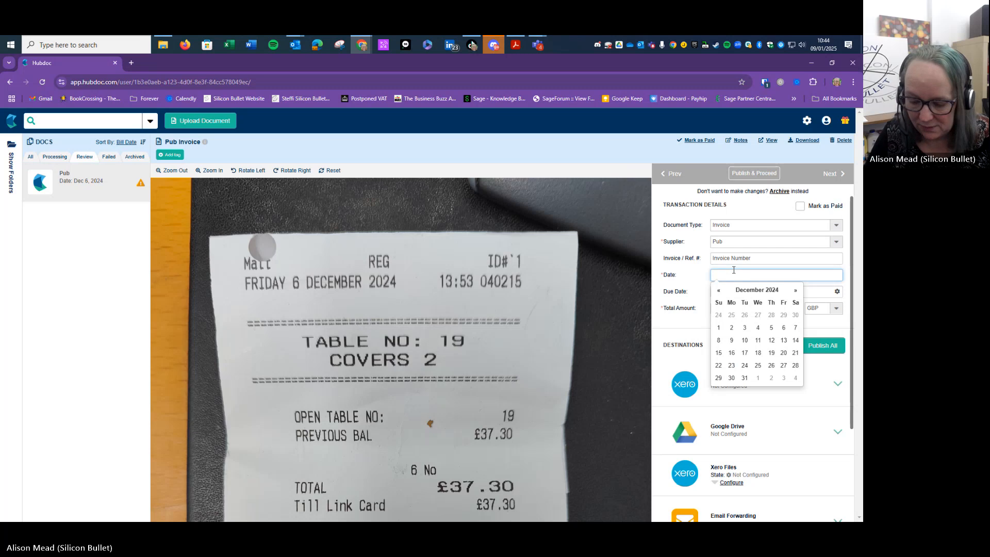
{"action": "type", "text": "06/12/2024"}
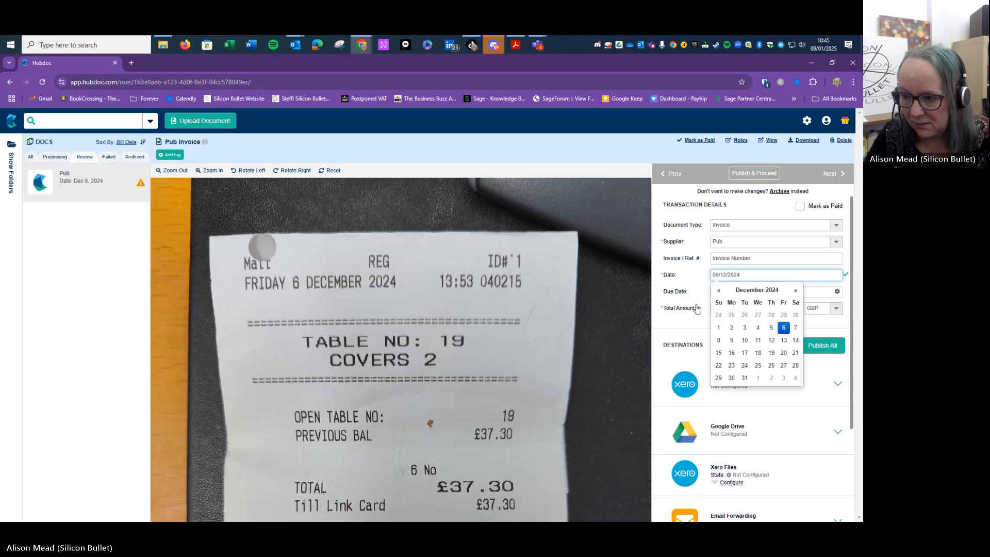
{"action": "key", "text": "Tab"}
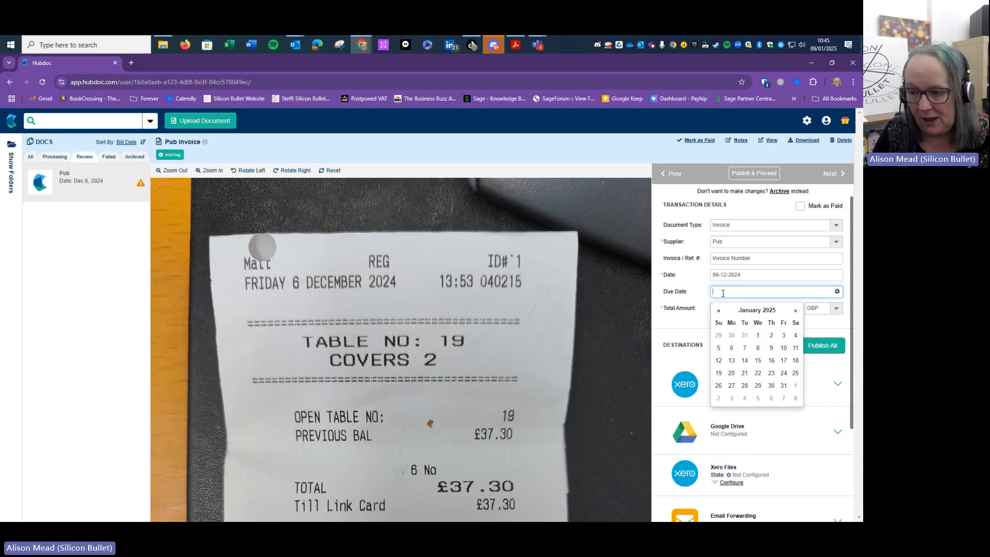
{"action": "left_click", "coordinate": [719, 310]}
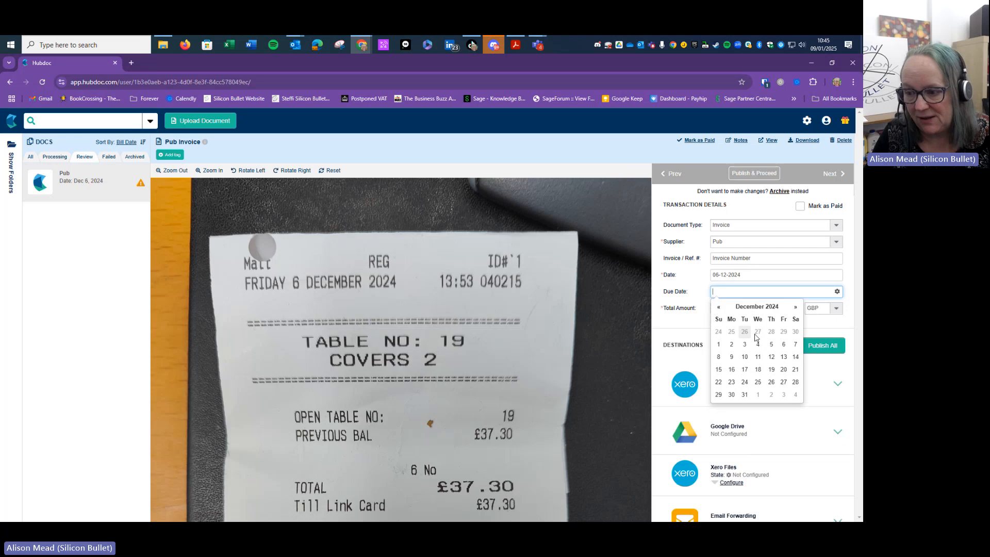
{"action": "left_click", "coordinate": [782, 348]}
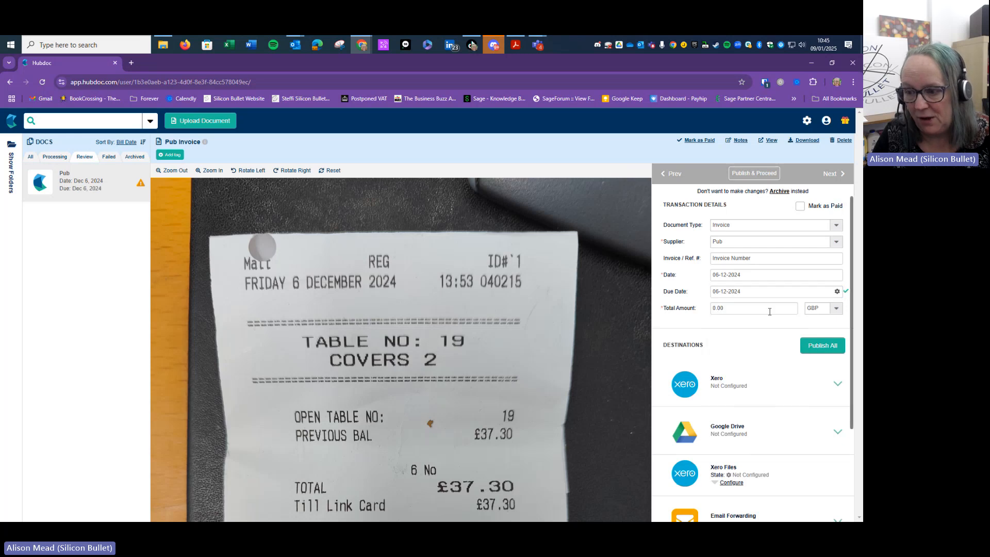
{"action": "scroll", "coordinate": [676, 302], "scroll_direction": "down", "scroll_amount": 1}
{"action": "left_click", "coordinate": [731, 265]}
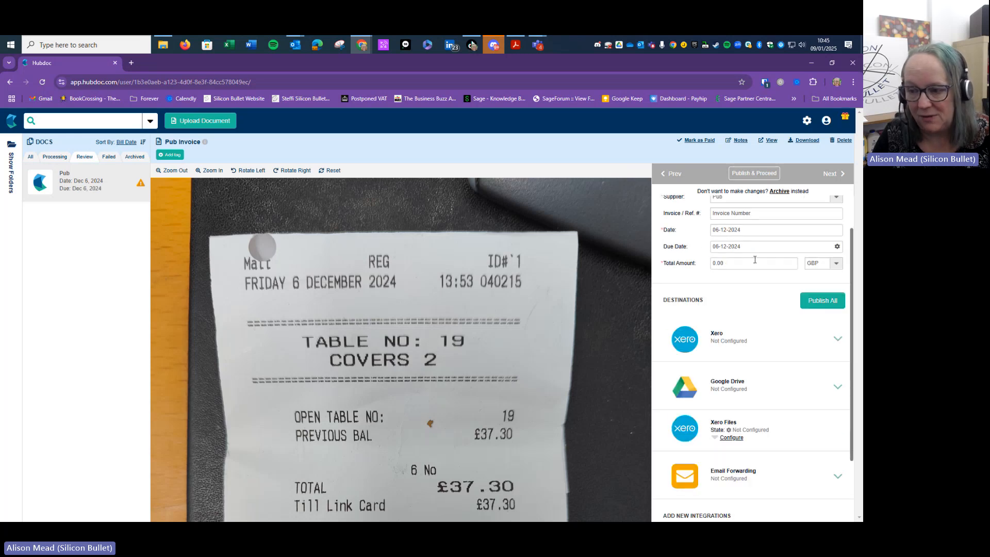
{"action": "double_click", "coordinate": [731, 264]}
{"action": "scroll", "coordinate": [465, 308], "scroll_direction": "down", "scroll_amount": 2}
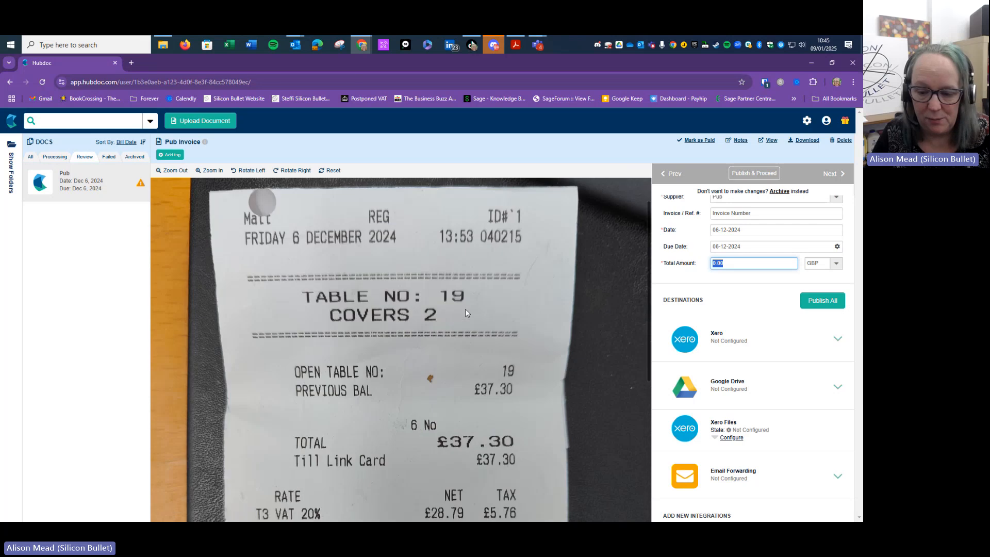
{"action": "scroll", "coordinate": [483, 309], "scroll_direction": "down", "scroll_amount": 3}
{"action": "scroll", "coordinate": [482, 309], "scroll_direction": "up", "scroll_amount": 3}
{"action": "type", "text": "3"}
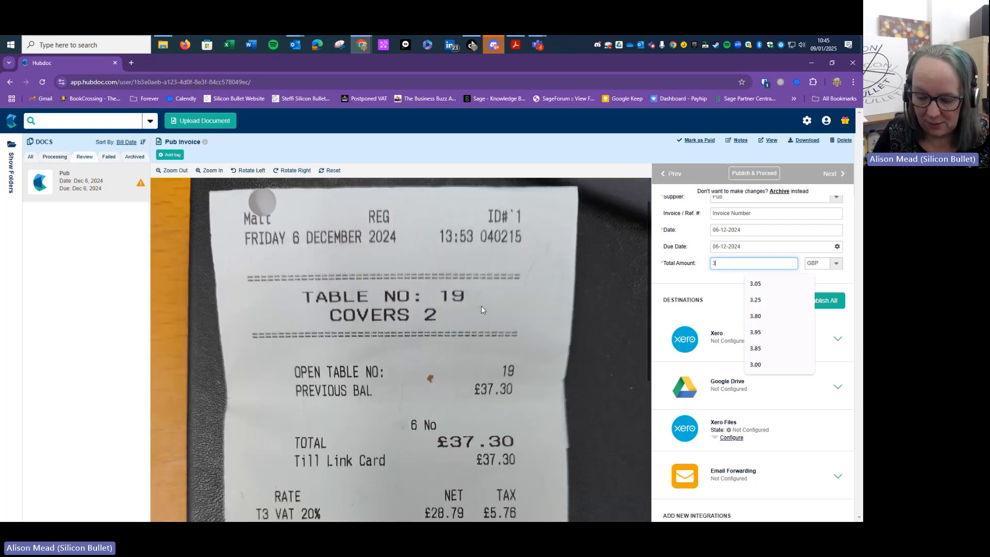
{"action": "type", "text": "7.30"}
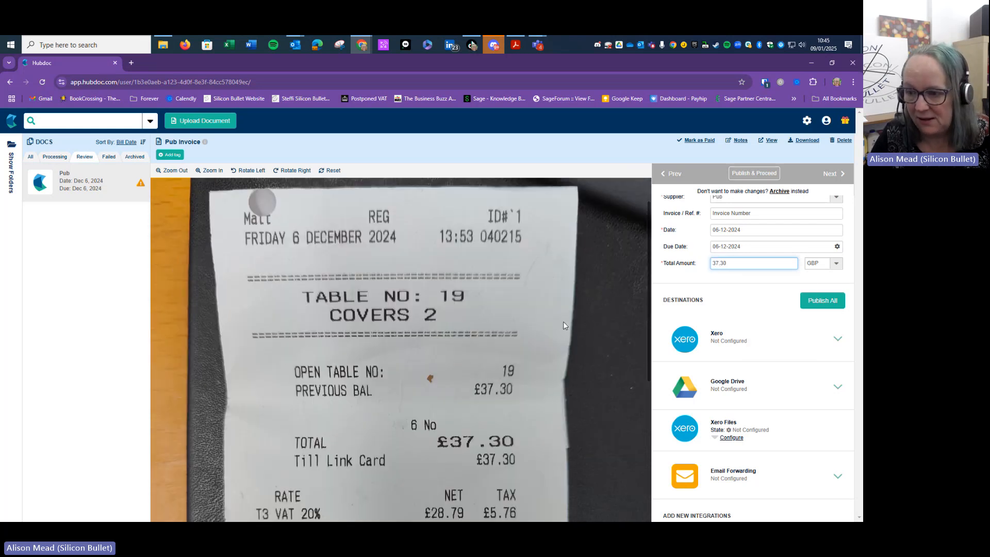
{"action": "key", "text": "Tab"}
{"action": "key", "text": "Tab"}
{"action": "scroll", "coordinate": [712, 278], "scroll_direction": "up", "scroll_amount": 1}
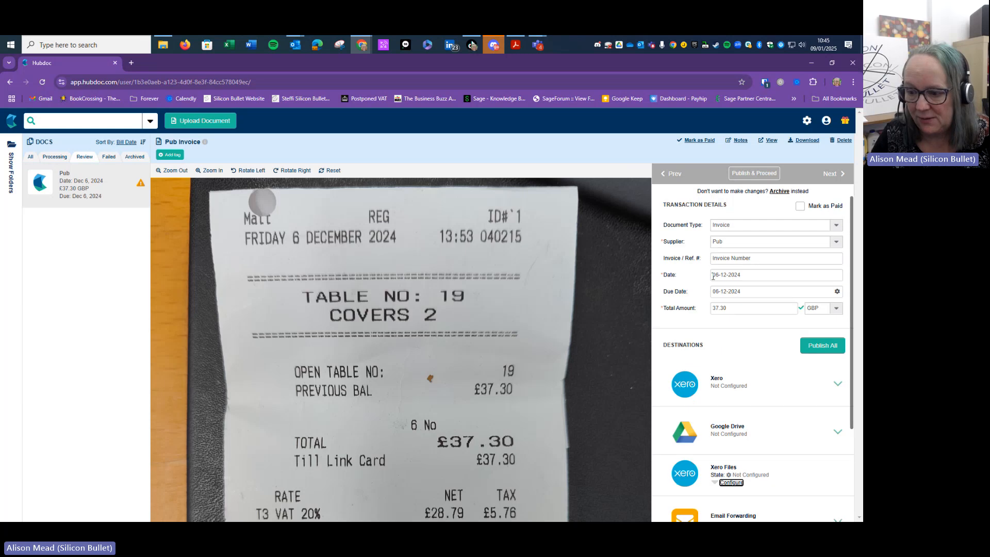
{"action": "scroll", "coordinate": [714, 280], "scroll_direction": "down", "scroll_amount": 2}
{"action": "scroll", "coordinate": [714, 280], "scroll_direction": "up", "scroll_amount": 2}
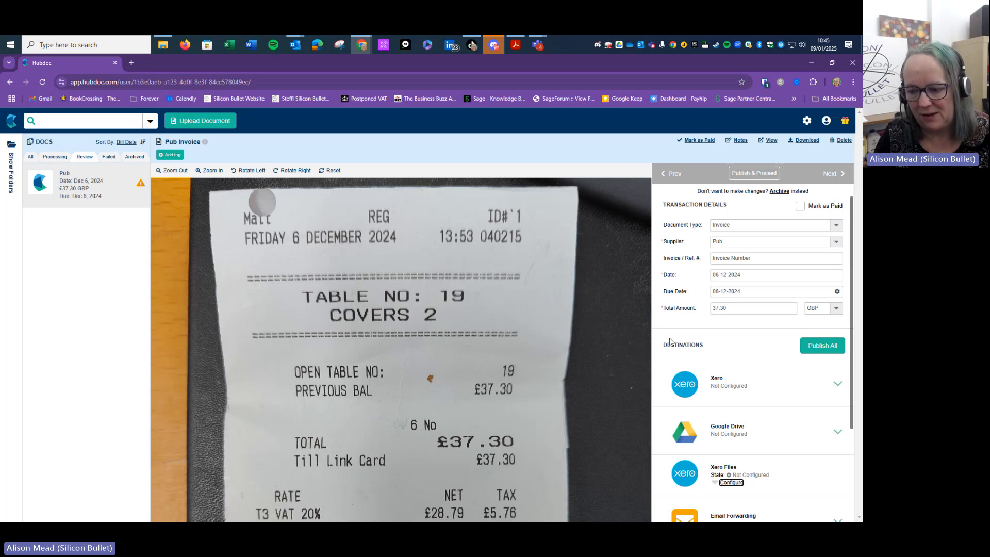
Expand the Xero publishing section and choose Awaiting Payment as the bill status
{"action": "scroll", "coordinate": [676, 340], "scroll_direction": "down", "scroll_amount": 2}
{"action": "scroll", "coordinate": [711, 328], "scroll_direction": "up", "scroll_amount": 1}
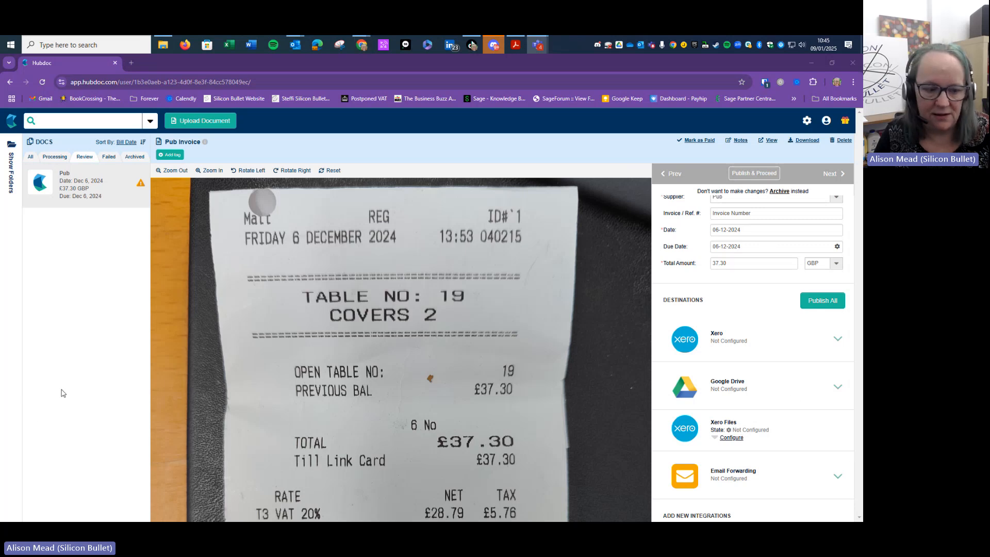
{"action": "left_click", "coordinate": [838, 342]}
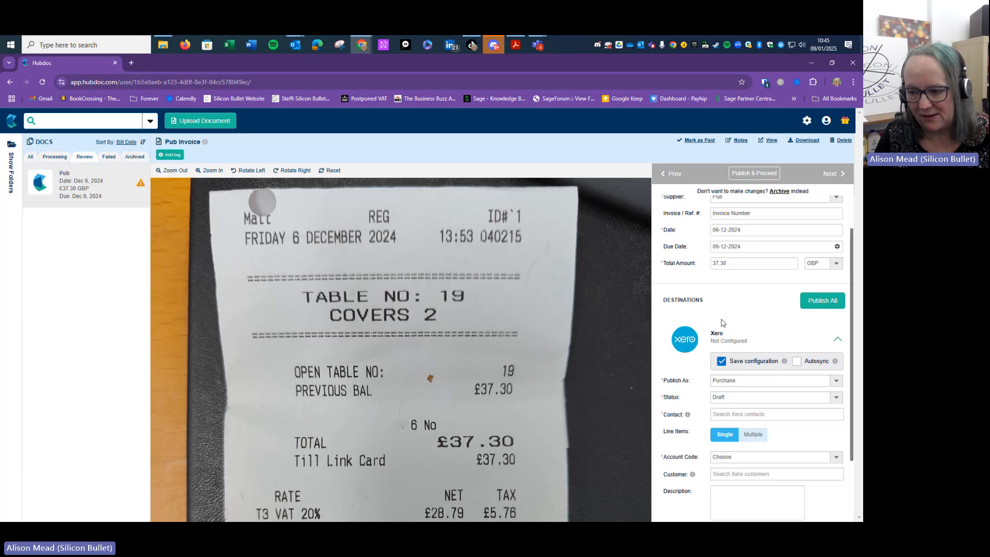
{"action": "scroll", "coordinate": [763, 320], "scroll_direction": "down", "scroll_amount": 1}
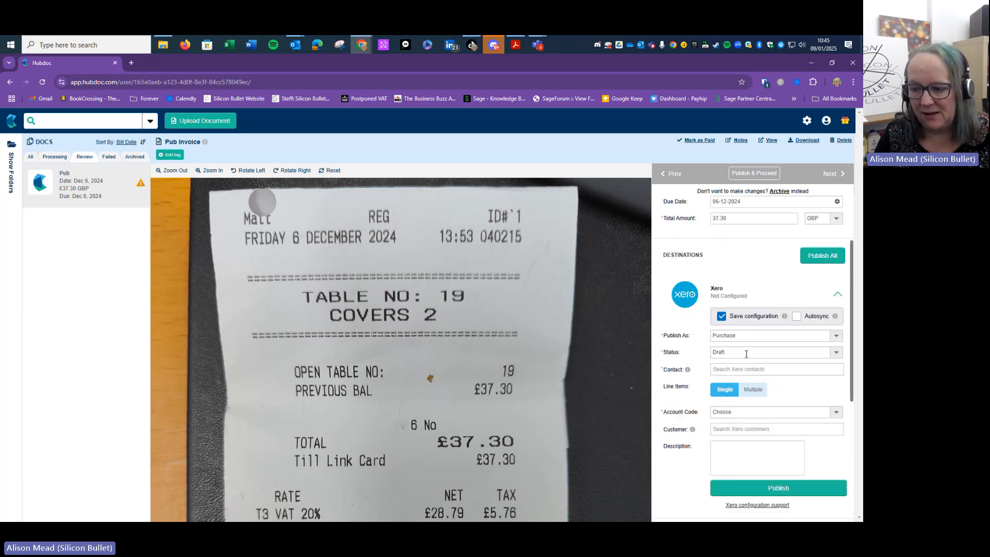
{"action": "scroll", "coordinate": [820, 336], "scroll_direction": "down", "scroll_amount": 1}
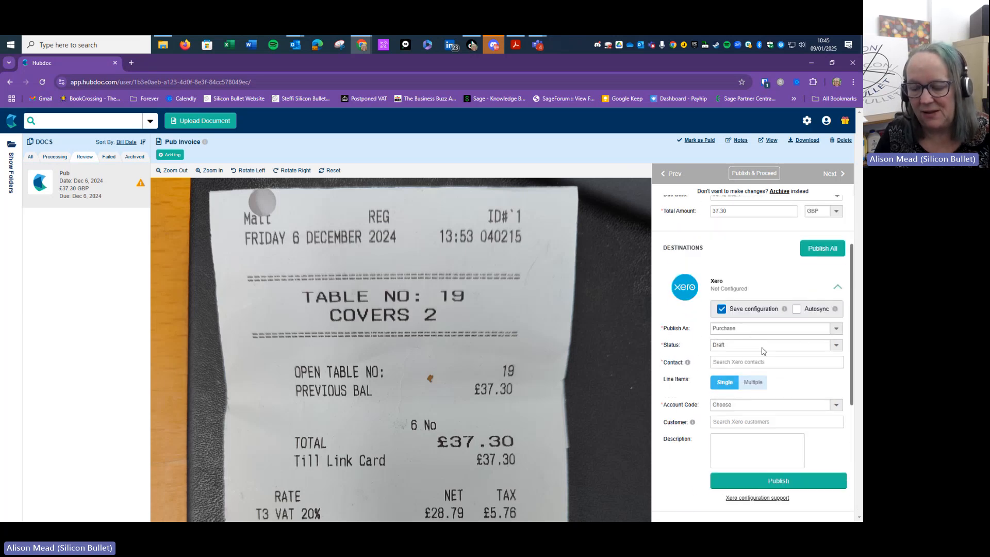
{"action": "left_click", "coordinate": [833, 308]}
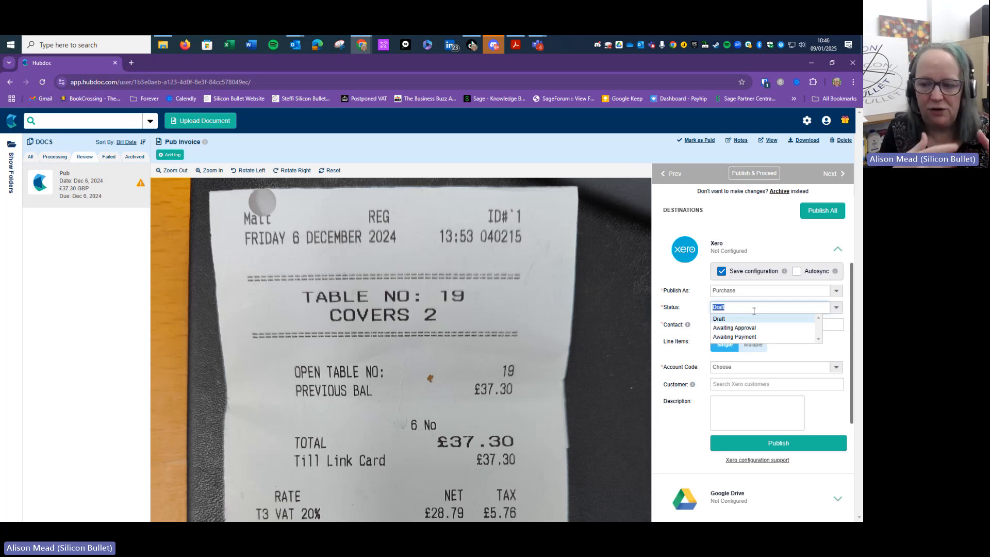
{"action": "left_click", "coordinate": [743, 337]}
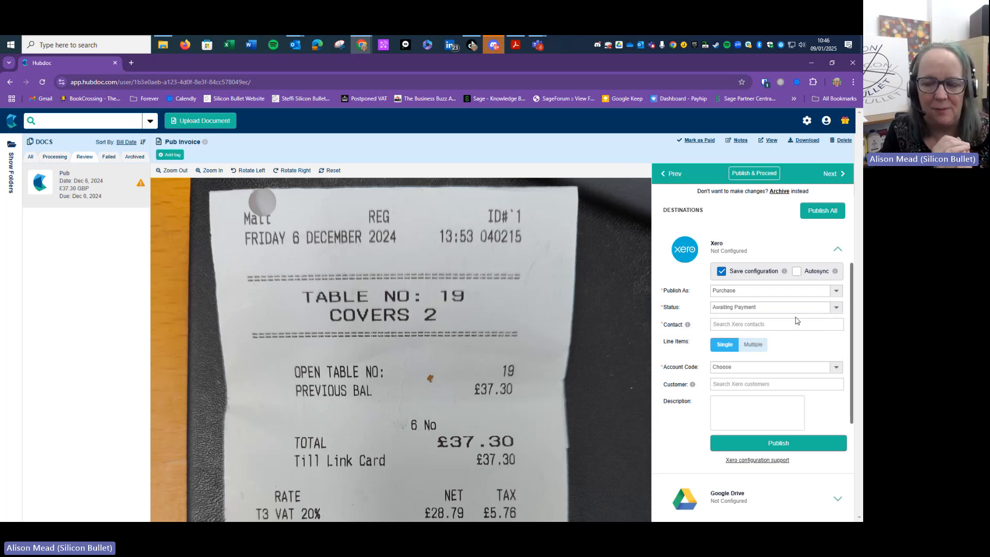
{"action": "left_click", "coordinate": [836, 308]}
{"action": "left_click", "coordinate": [770, 337]}
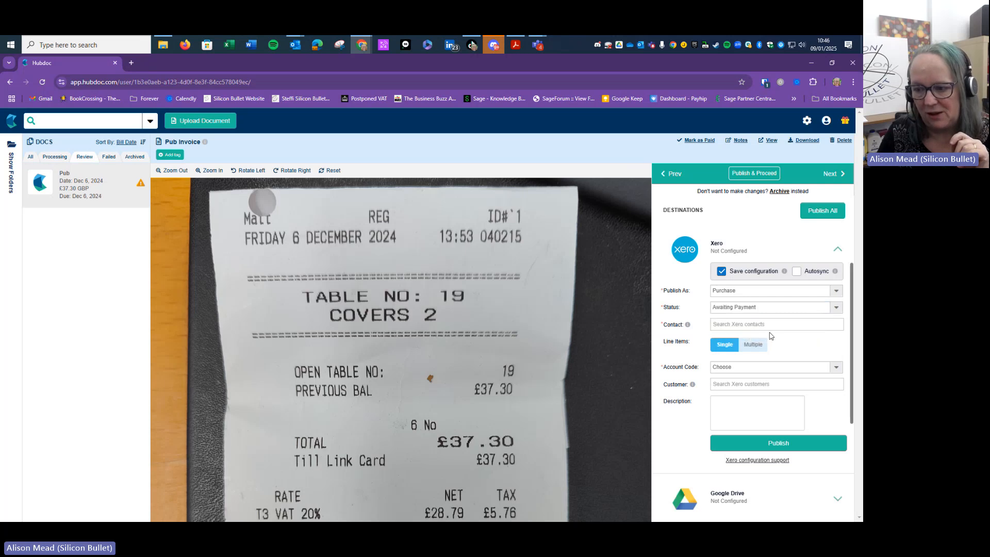
{"action": "left_click", "coordinate": [779, 324]}
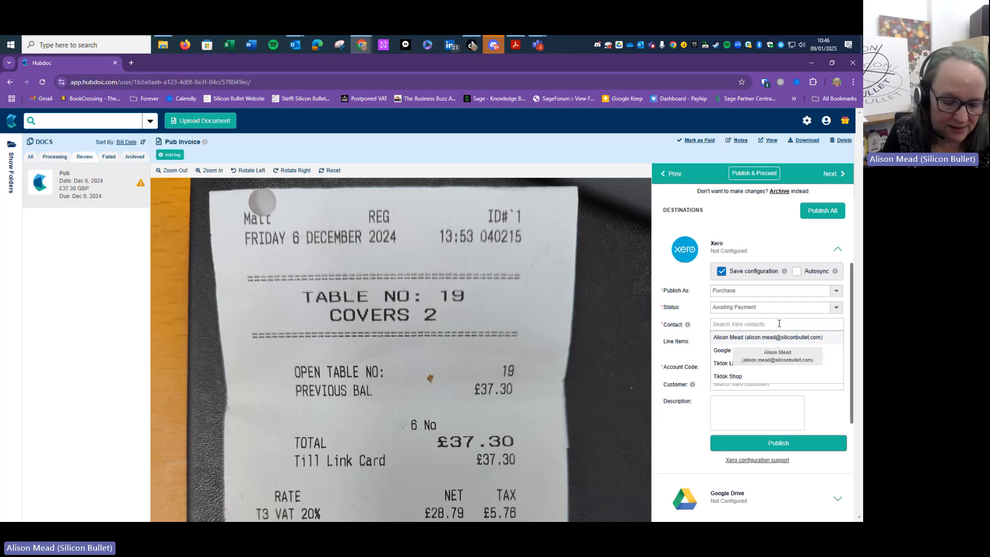
Add 'Pub' as a new Xero contact for the receipt
{"action": "type", "text": "Pub"}
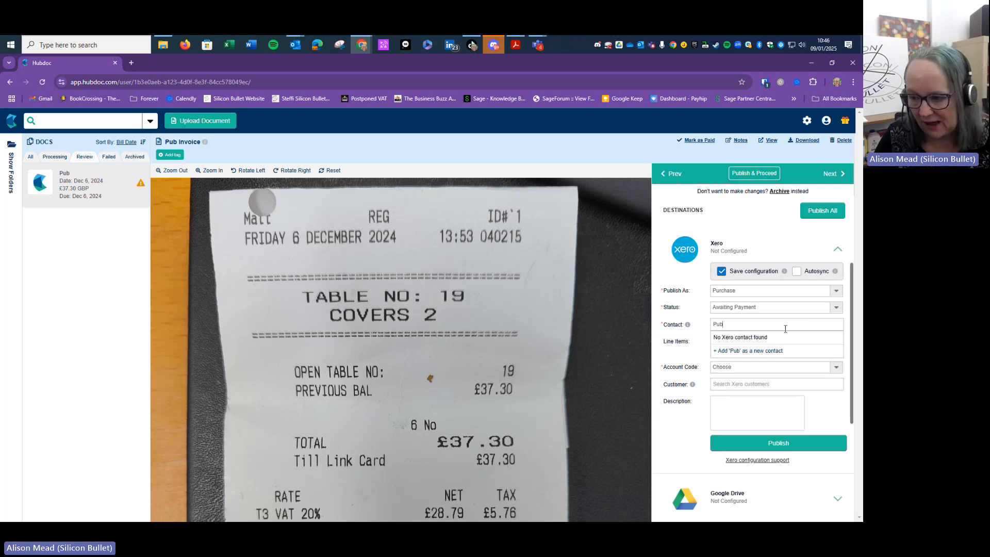
{"action": "left_click", "coordinate": [774, 352]}
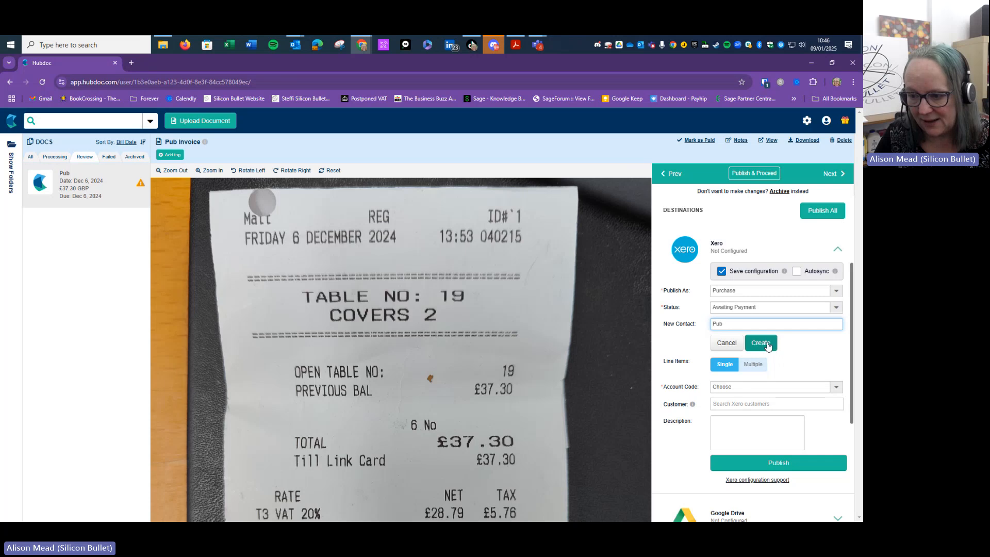
{"action": "left_click", "coordinate": [768, 345]}
{"action": "scroll", "coordinate": [839, 348], "scroll_direction": "up", "scroll_amount": 2}
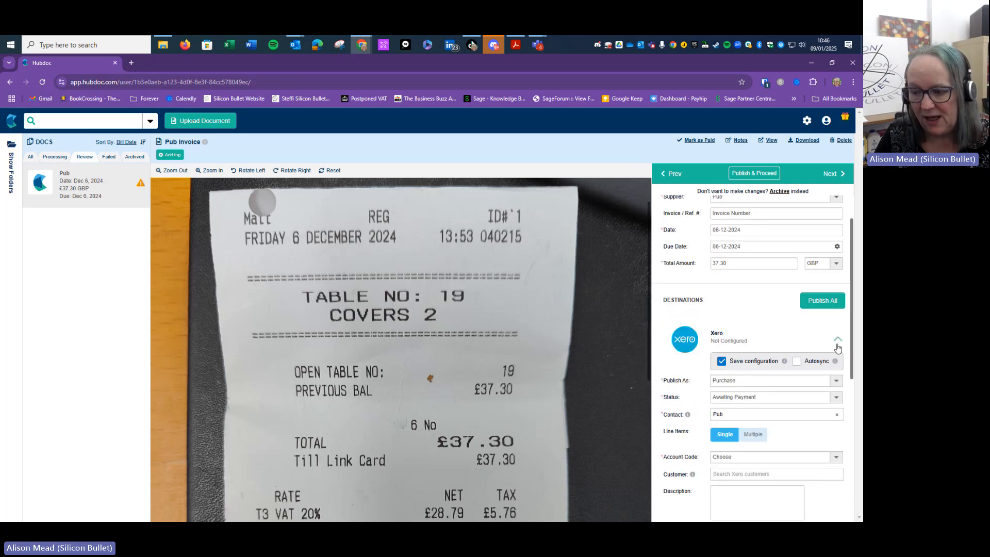
{"action": "scroll", "coordinate": [773, 243], "scroll_direction": "up", "scroll_amount": 1}
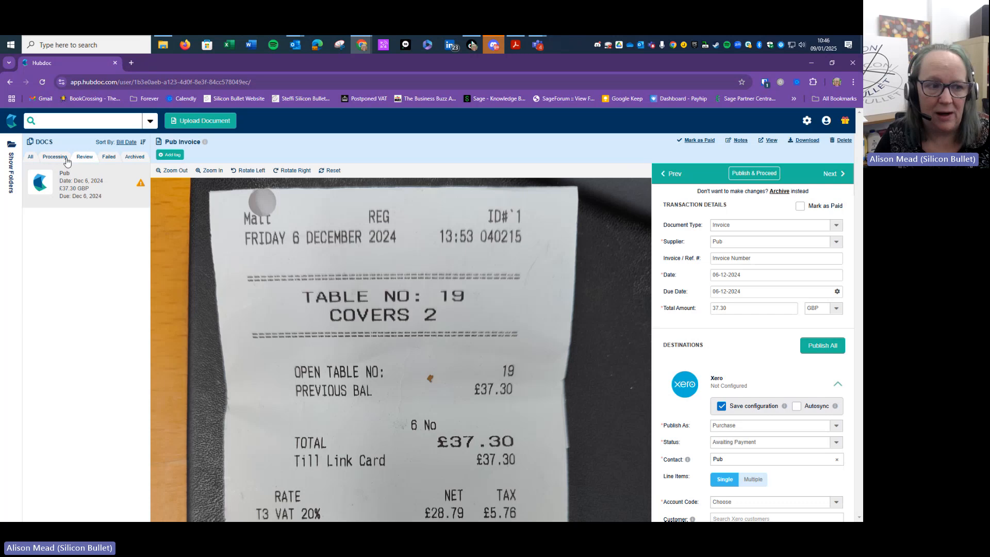
{"action": "left_click", "coordinate": [12, 160]}
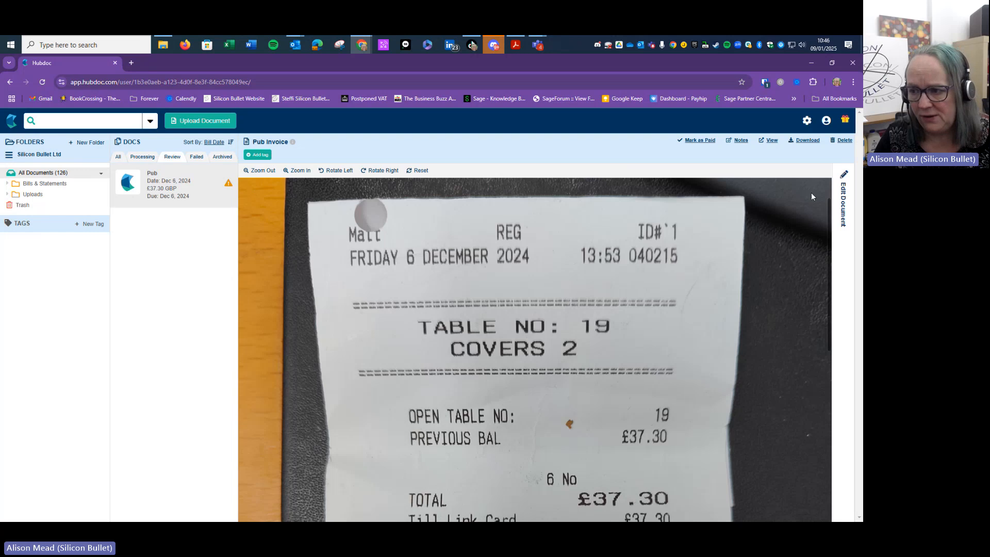
{"action": "left_click", "coordinate": [844, 204]}
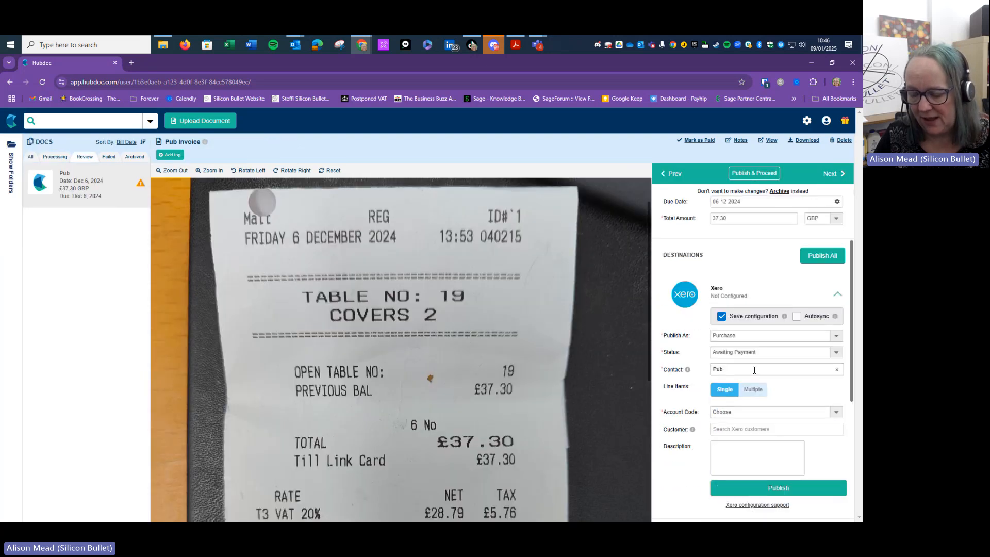
Set the Account Code to 420 - Entertainment-100% business
{"action": "scroll", "coordinate": [839, 404], "scroll_direction": "down", "scroll_amount": 1}
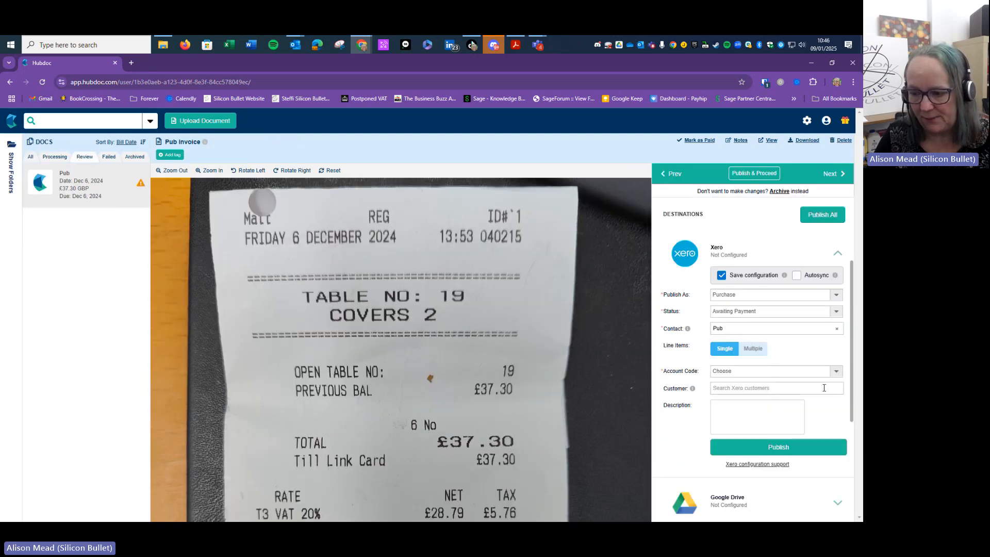
{"action": "left_click", "coordinate": [763, 366]}
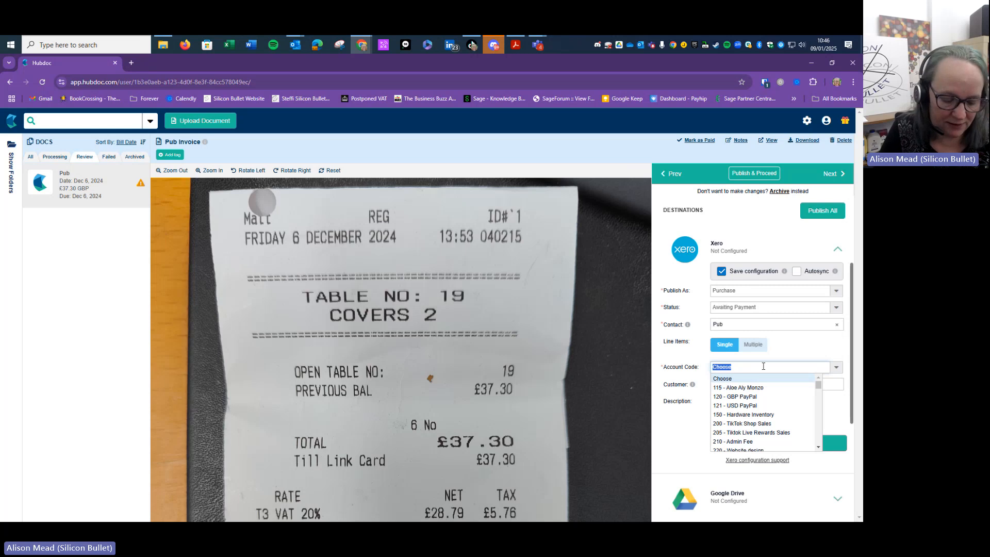
{"action": "type", "text": "sub"}
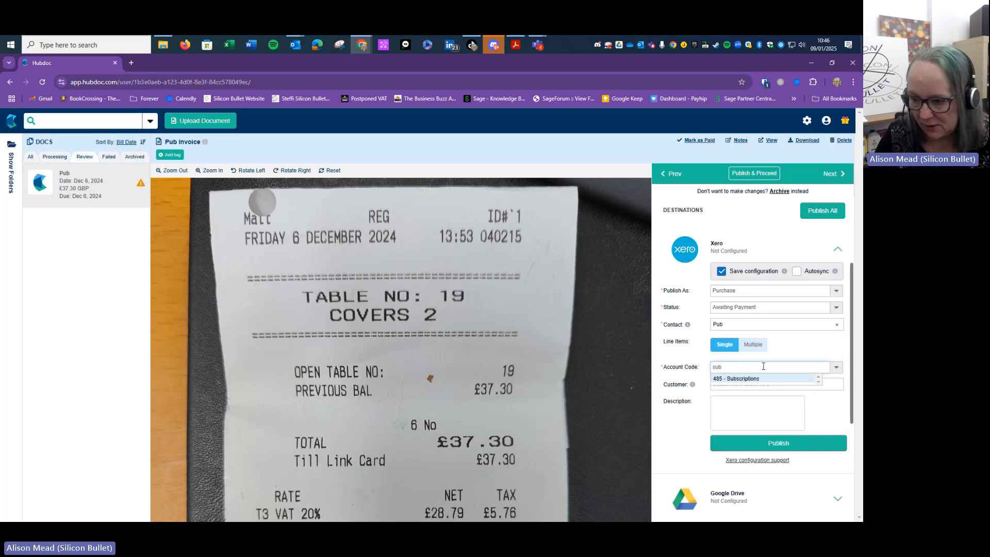
{"action": "key", "text": "BackSpace"}
{"action": "key", "text": "BackSpace"}
{"action": "key", "text": "BackSpace"}
{"action": "type", "text": "ent"}
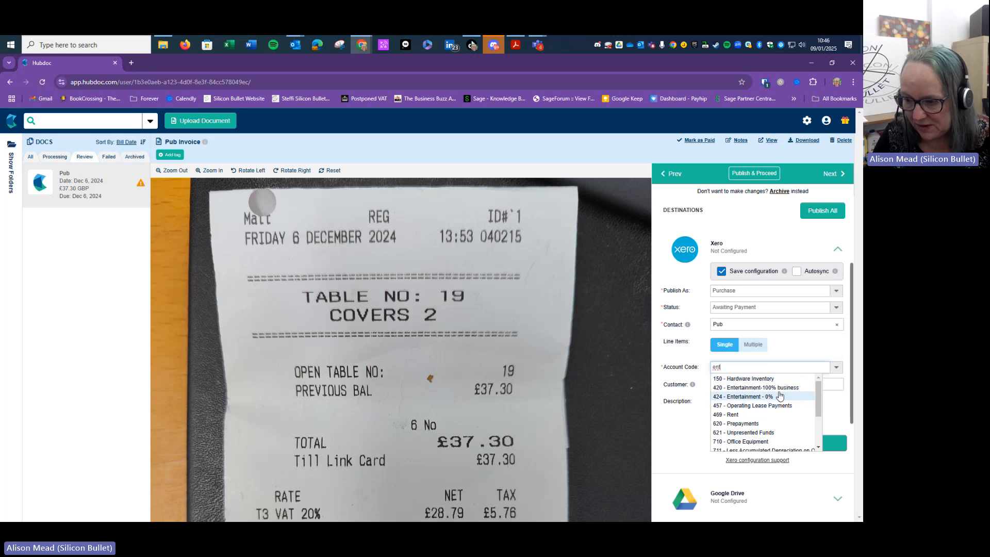
{"action": "left_click", "coordinate": [779, 388]}
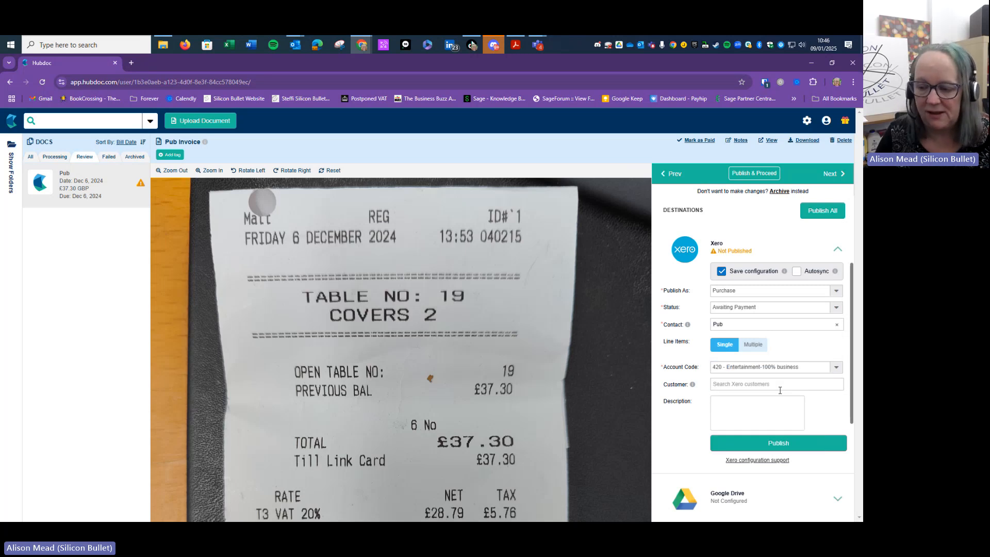
{"action": "left_click", "coordinate": [723, 385]}
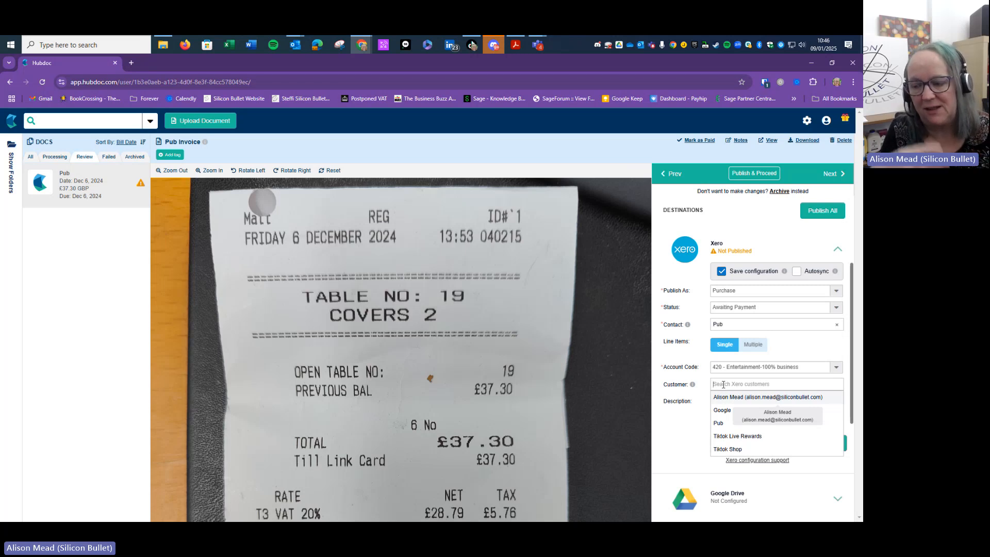
Enter 'Directors Meal' as the Xero line description under account 420
{"action": "left_click", "coordinate": [699, 423]}
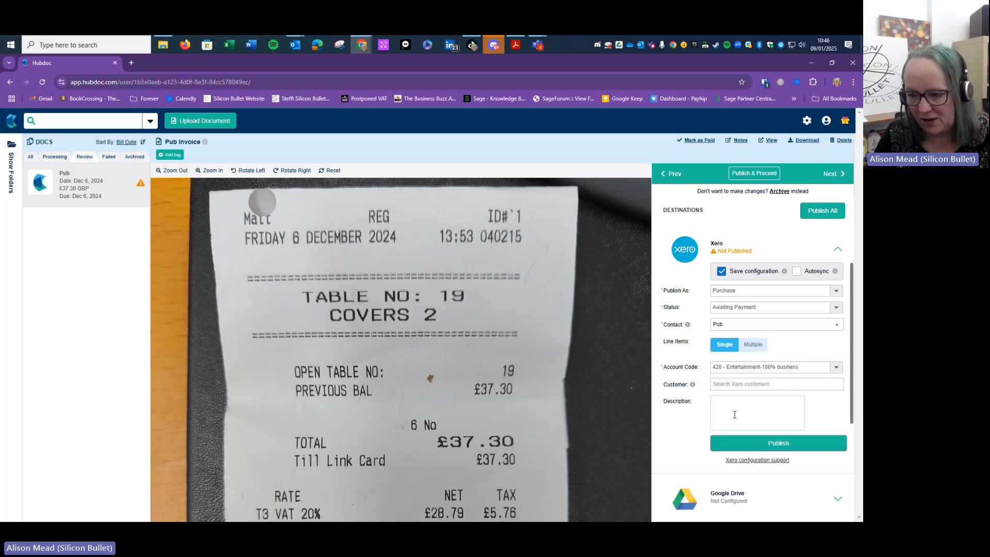
{"action": "left_click", "coordinate": [735, 415]}
{"action": "type", "text": "Dire"}
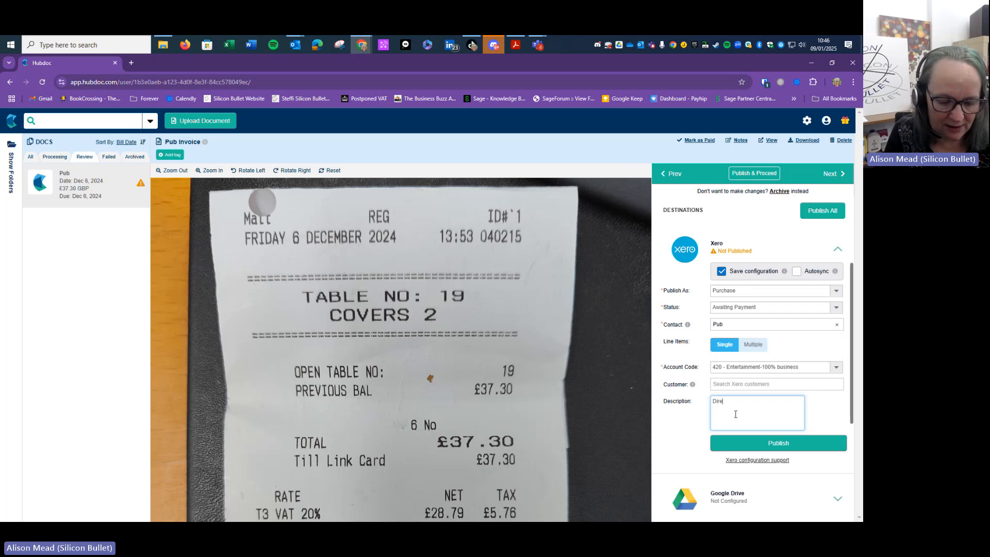
{"action": "type", "text": "ctors Mea"}
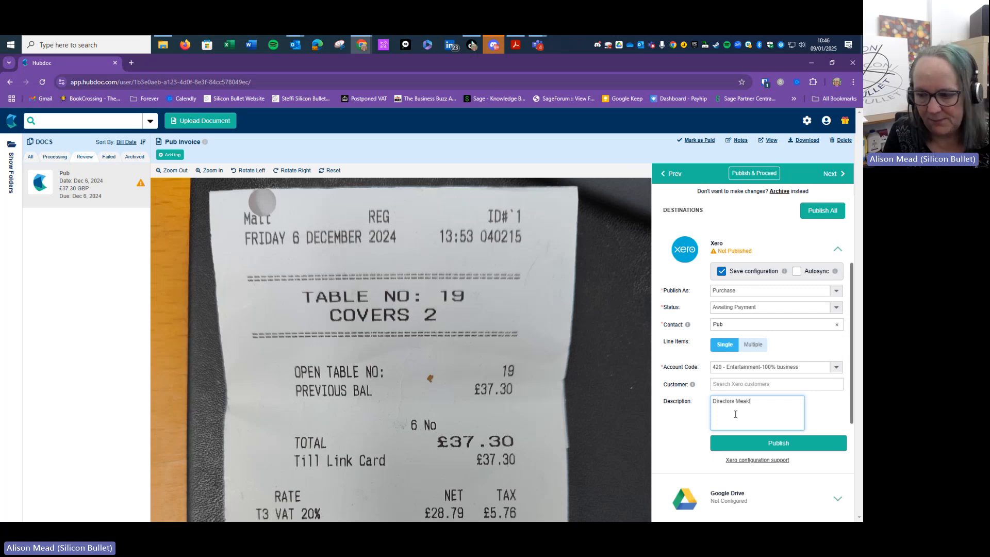
{"action": "type", "text": "l"}
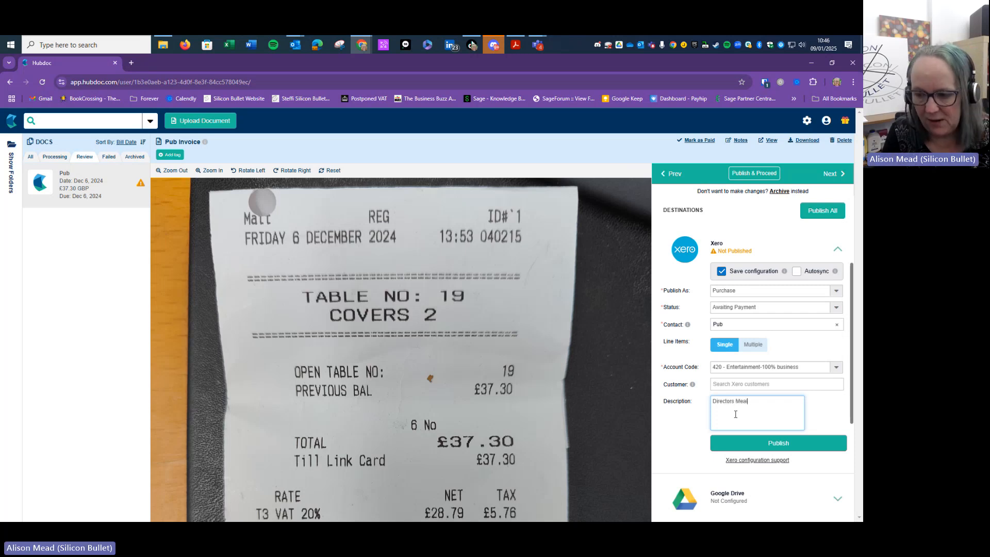
{"action": "scroll", "coordinate": [740, 404], "scroll_direction": "up", "scroll_amount": 1}
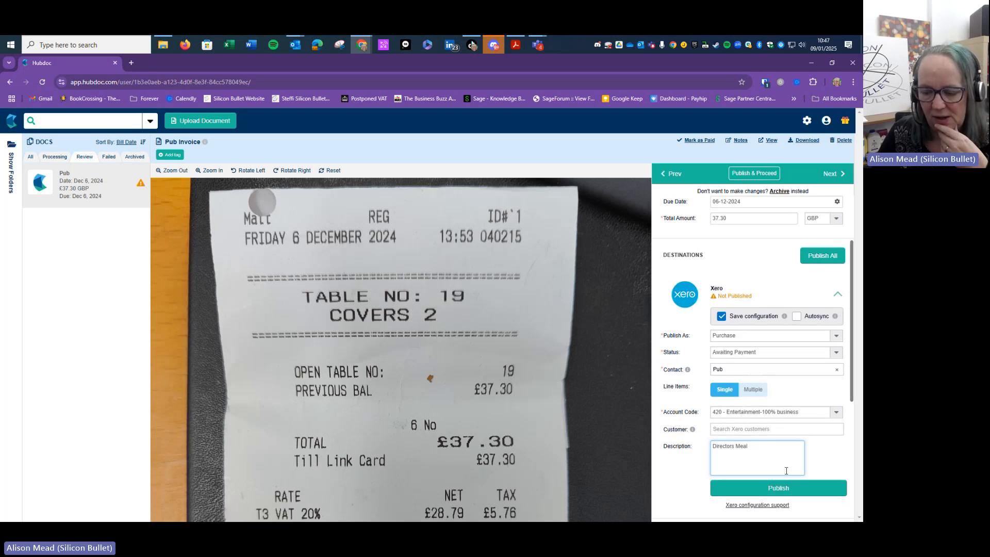
{"action": "scroll", "coordinate": [777, 458], "scroll_direction": "up", "scroll_amount": 1}
{"action": "scroll", "coordinate": [777, 458], "scroll_direction": "up", "scroll_amount": 2}
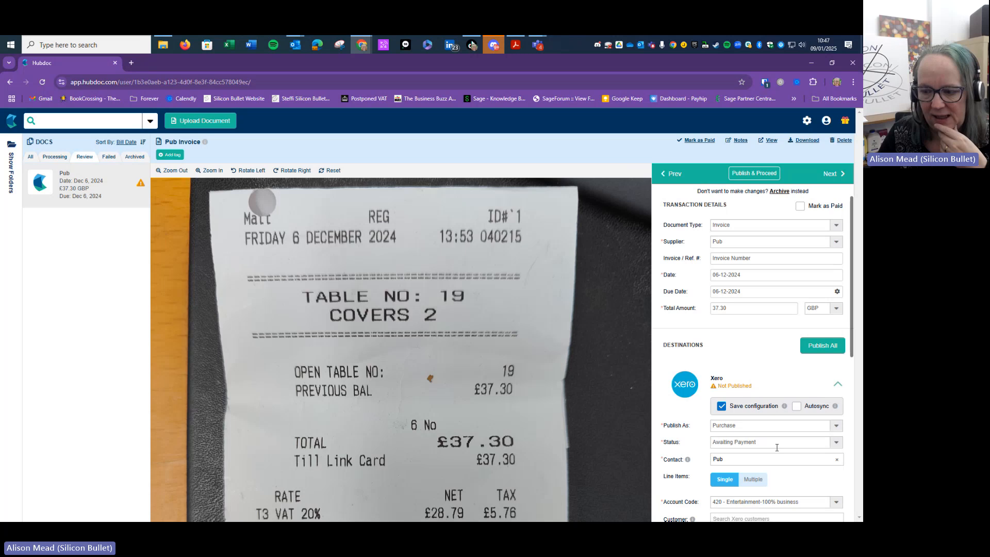
{"action": "scroll", "coordinate": [777, 454], "scroll_direction": "down", "scroll_amount": 3}
{"action": "scroll", "coordinate": [777, 451], "scroll_direction": "down", "scroll_amount": 1}
{"action": "scroll", "coordinate": [777, 449], "scroll_direction": "up", "scroll_amount": 2}
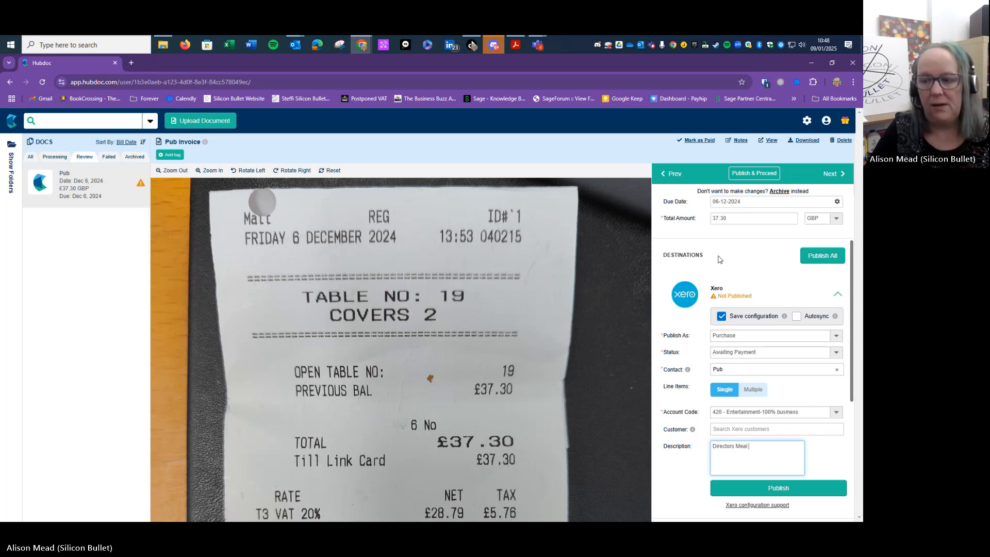
{"action": "scroll", "coordinate": [797, 258], "scroll_direction": "up", "scroll_amount": 2}
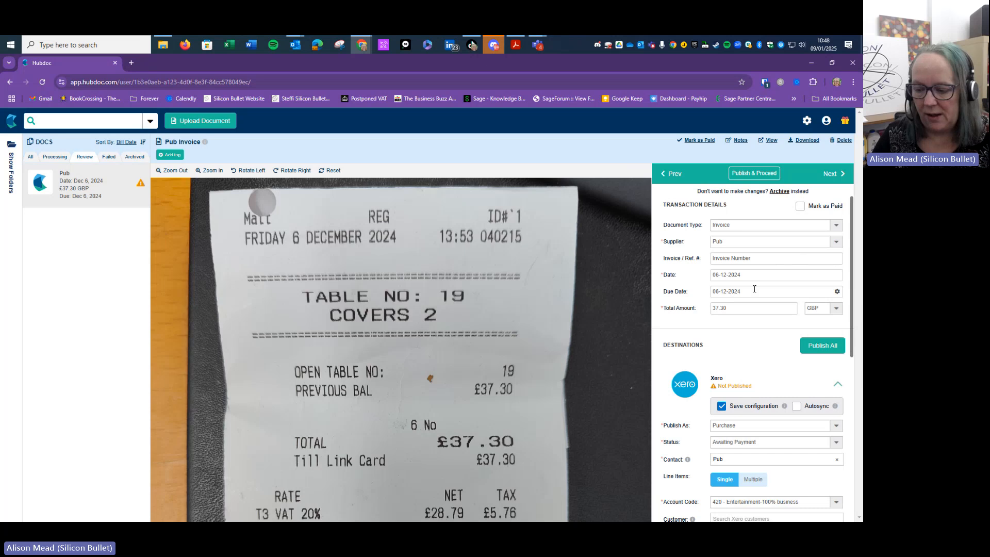
{"action": "scroll", "coordinate": [754, 289], "scroll_direction": "down", "scroll_amount": 2}
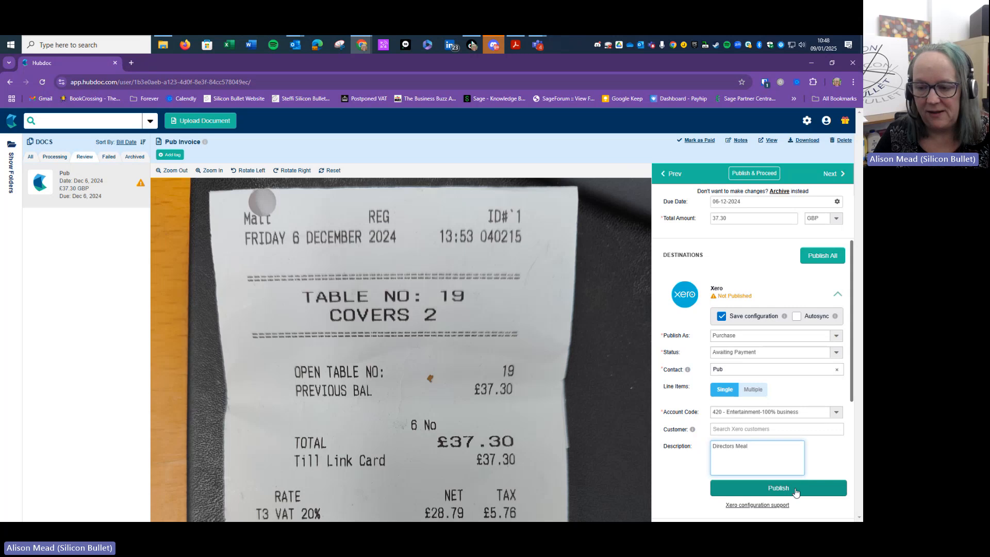
{"action": "scroll", "coordinate": [470, 380], "scroll_direction": "down", "scroll_amount": 1}
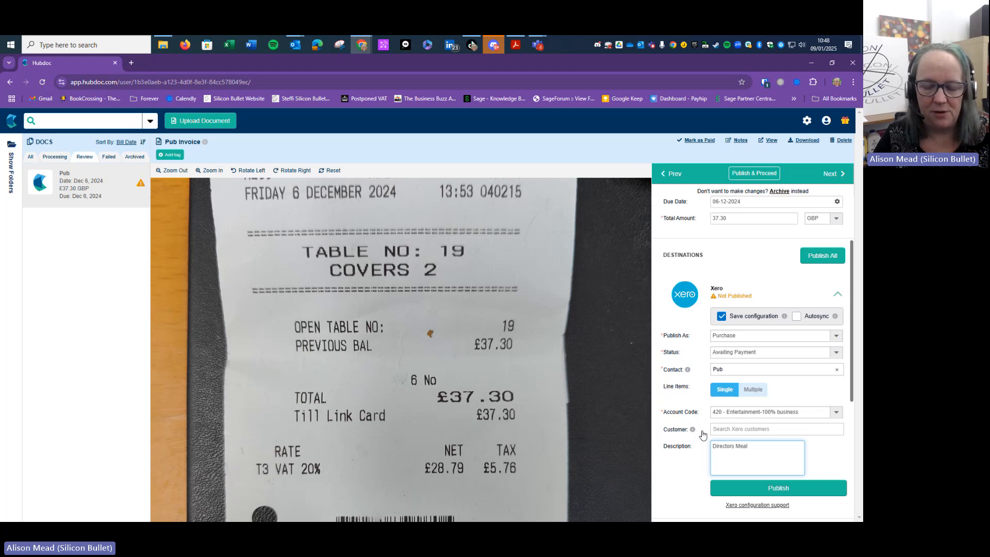
{"action": "scroll", "coordinate": [600, 420], "scroll_direction": "up", "scroll_amount": 3}
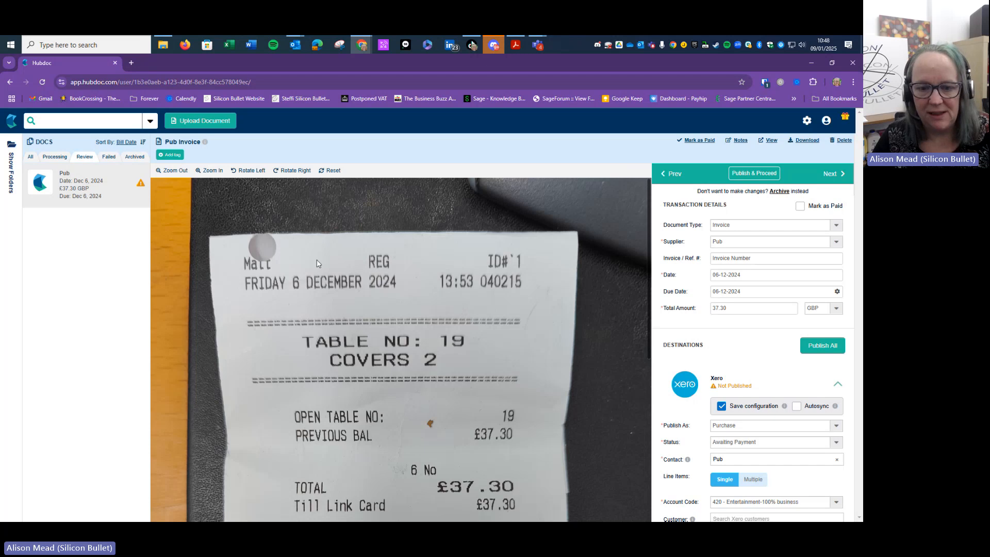
{"action": "scroll", "coordinate": [480, 272], "scroll_direction": "down", "scroll_amount": 3}
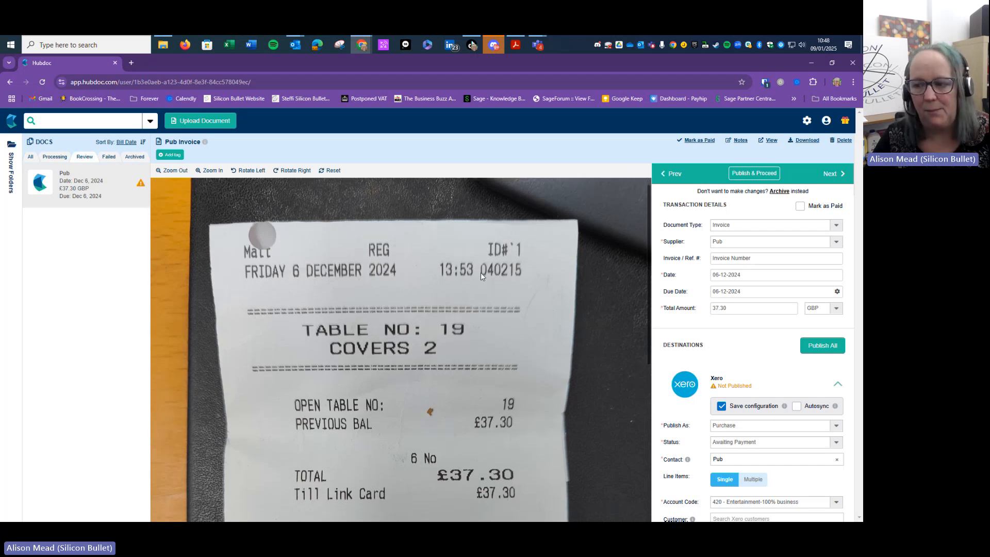
{"action": "scroll", "coordinate": [722, 335], "scroll_direction": "down", "scroll_amount": 4}
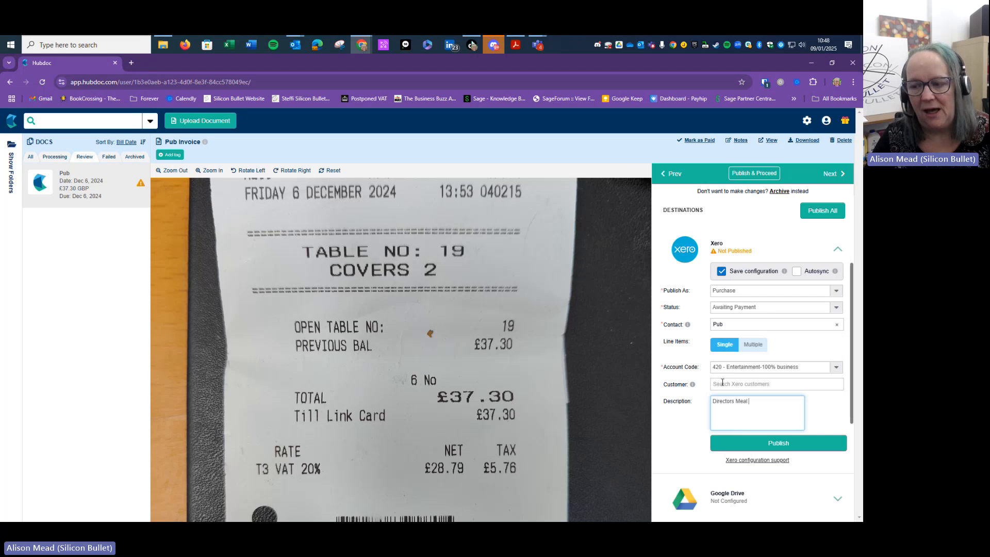
{"action": "scroll", "coordinate": [722, 383], "scroll_direction": "up", "scroll_amount": 2}
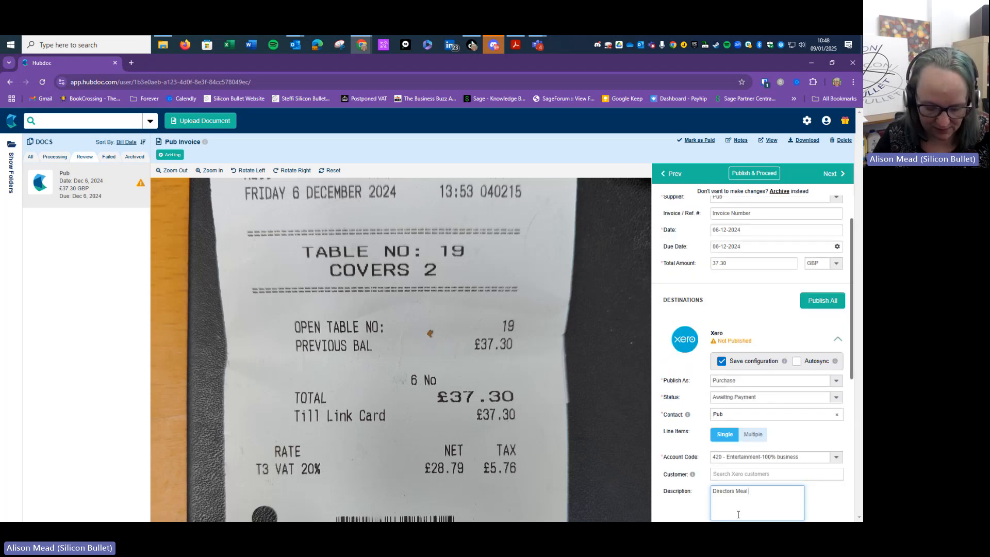
{"action": "scroll", "coordinate": [738, 514], "scroll_direction": "down", "scroll_amount": 3}
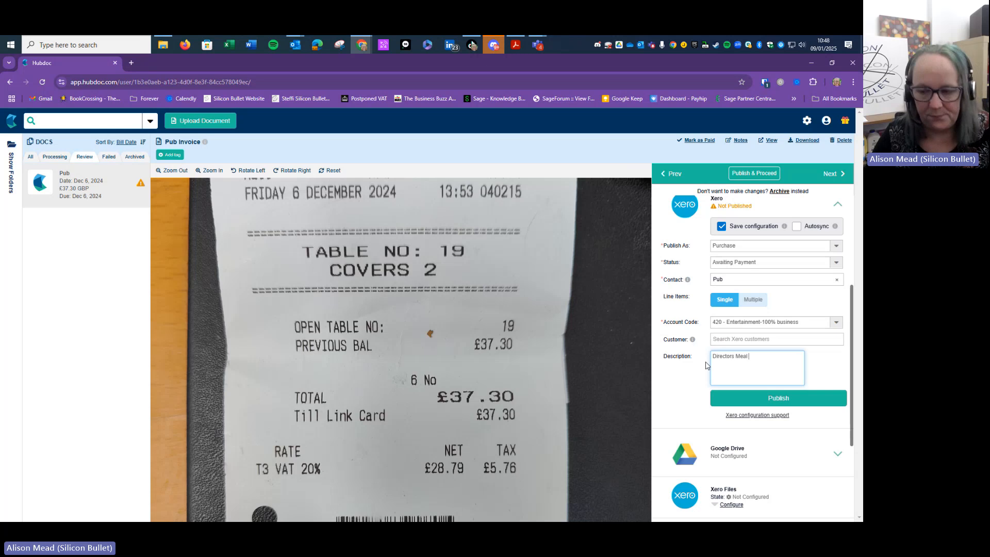
{"action": "scroll", "coordinate": [770, 314], "scroll_direction": "down", "scroll_amount": 1}
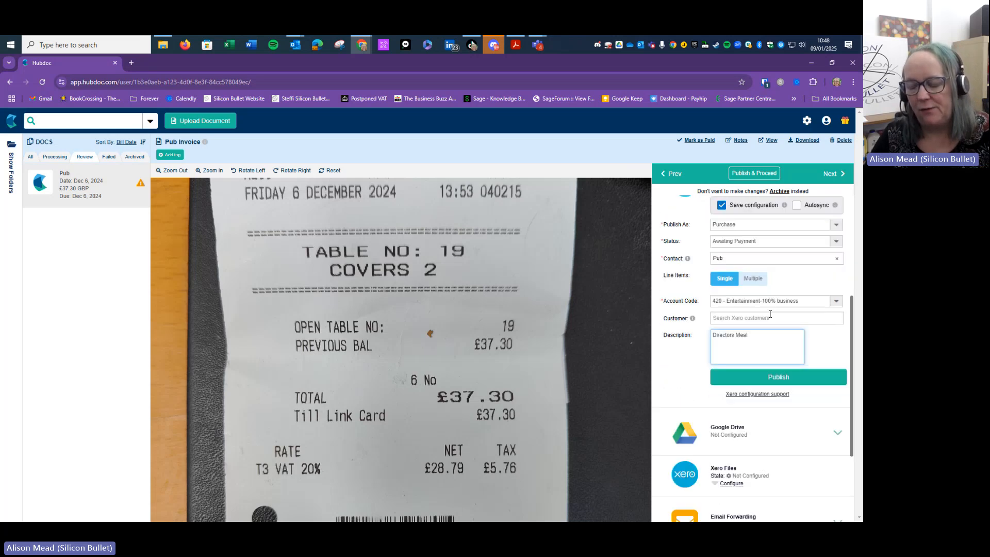
{"action": "scroll", "coordinate": [770, 314], "scroll_direction": "down", "scroll_amount": 2}
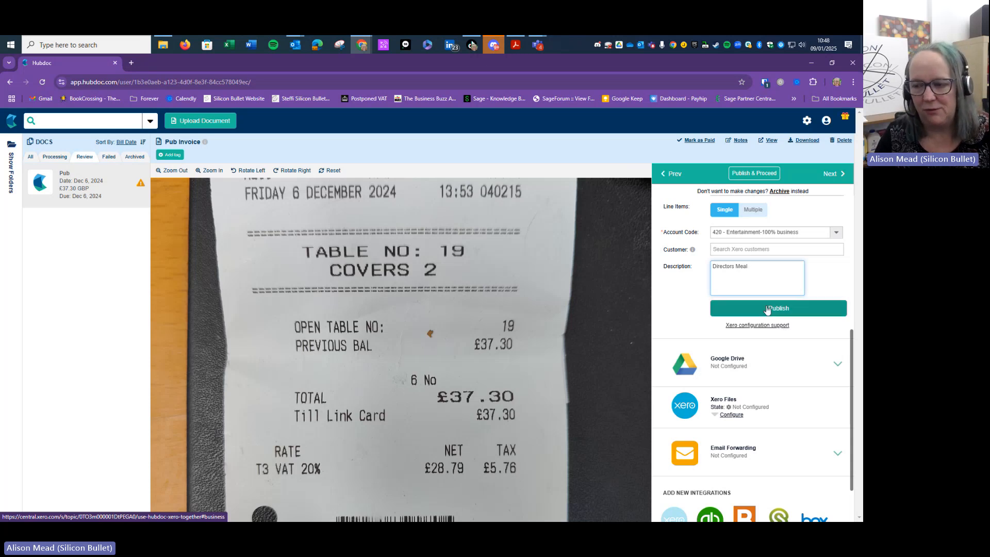
{"action": "scroll", "coordinate": [771, 310], "scroll_direction": "up", "scroll_amount": 3}
{"action": "scroll", "coordinate": [777, 311], "scroll_direction": "up", "scroll_amount": 1}
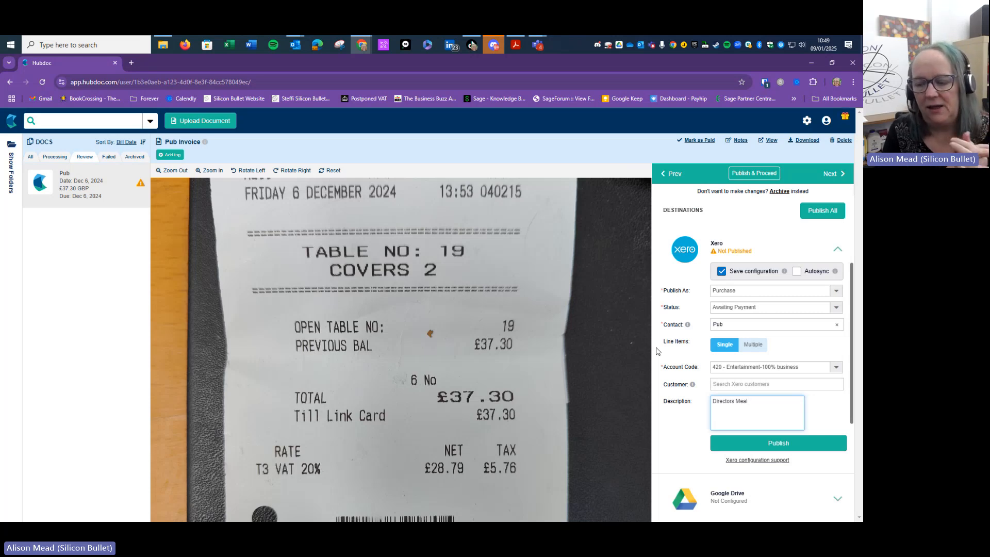
Switch Line Items to Multiple and add a 'Refreshments' line coded to 429 - General Expenses
{"action": "left_click", "coordinate": [749, 349]}
{"action": "left_click", "coordinate": [751, 345]}
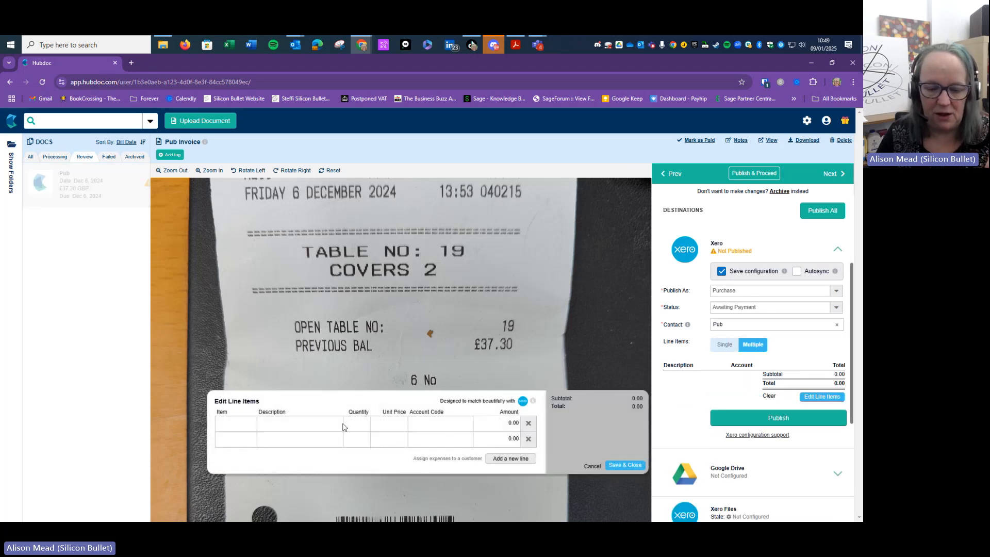
{"action": "left_click", "coordinate": [315, 427]}
{"action": "type", "text": "Refreshments"}
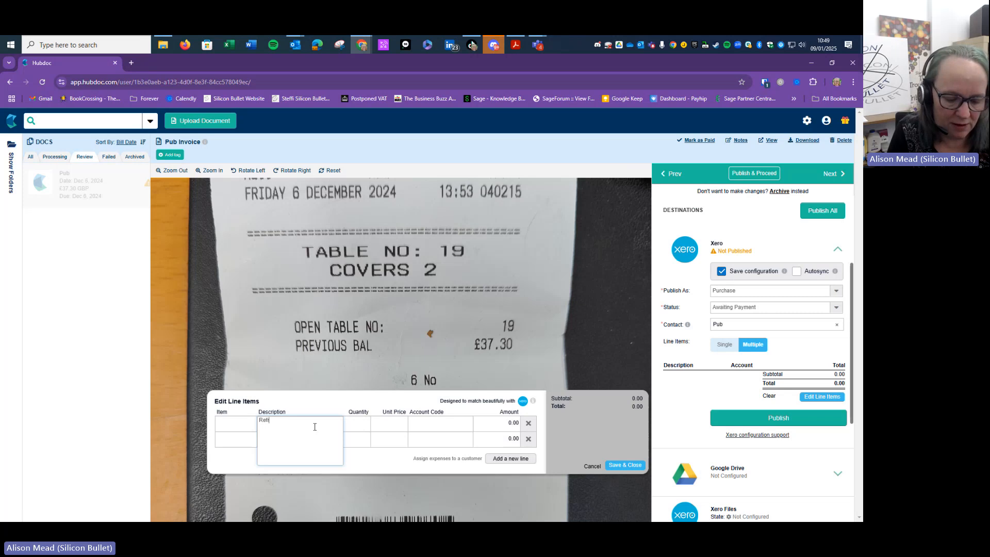
{"action": "key", "text": "Tab"}
{"action": "key", "text": "Tab"}
{"action": "key", "text": "Tab"}
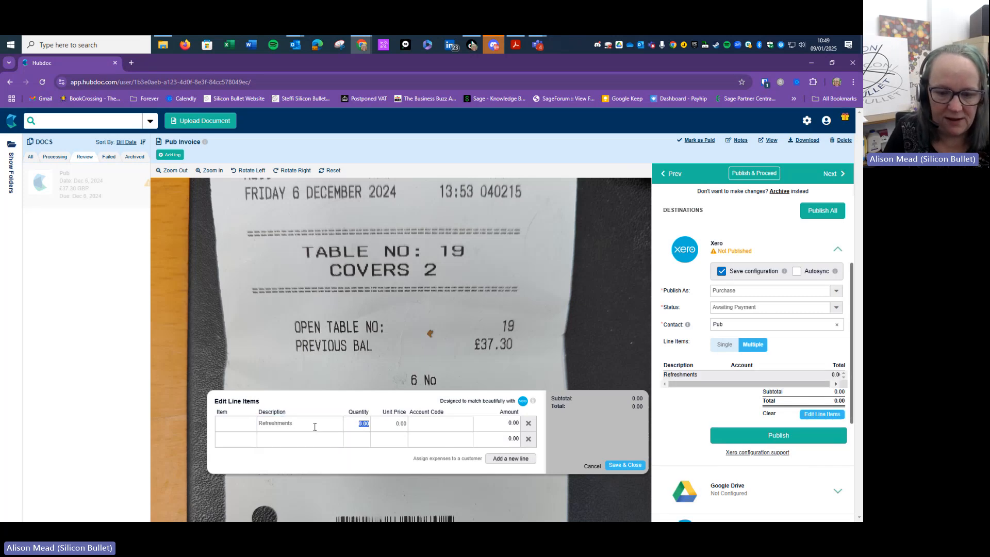
{"action": "type", "text": "refre"}
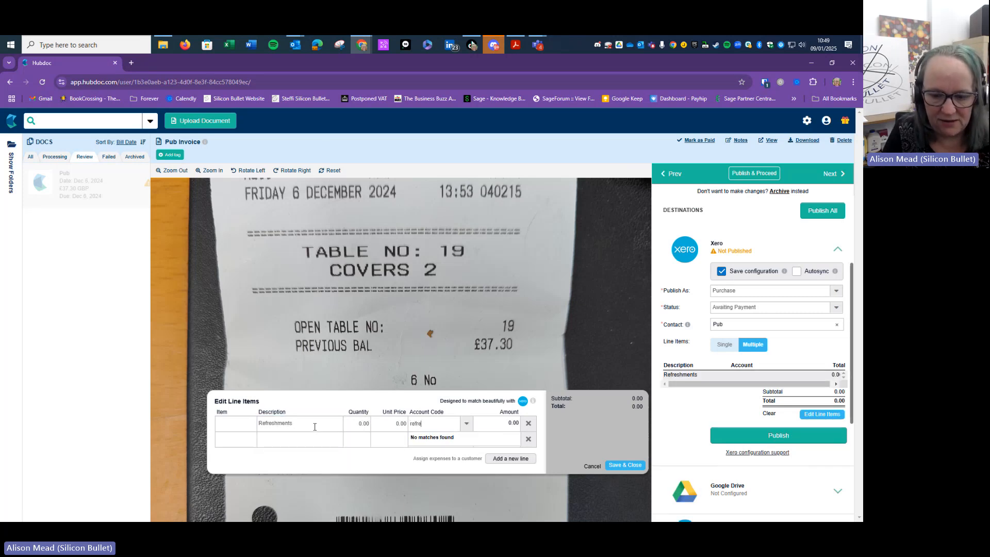
{"action": "key", "text": "BackSpace"}
{"action": "key", "text": "BackSpace"}
{"action": "key", "text": "BackSpace"}
{"action": "key", "text": "BackSpace"}
{"action": "key", "text": "BackSpace"}
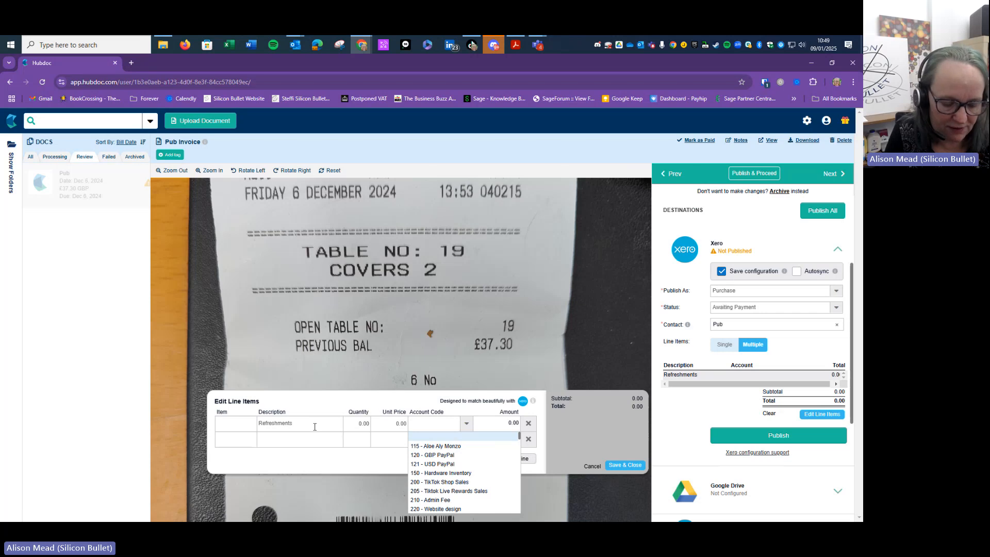
{"action": "type", "text": "general"}
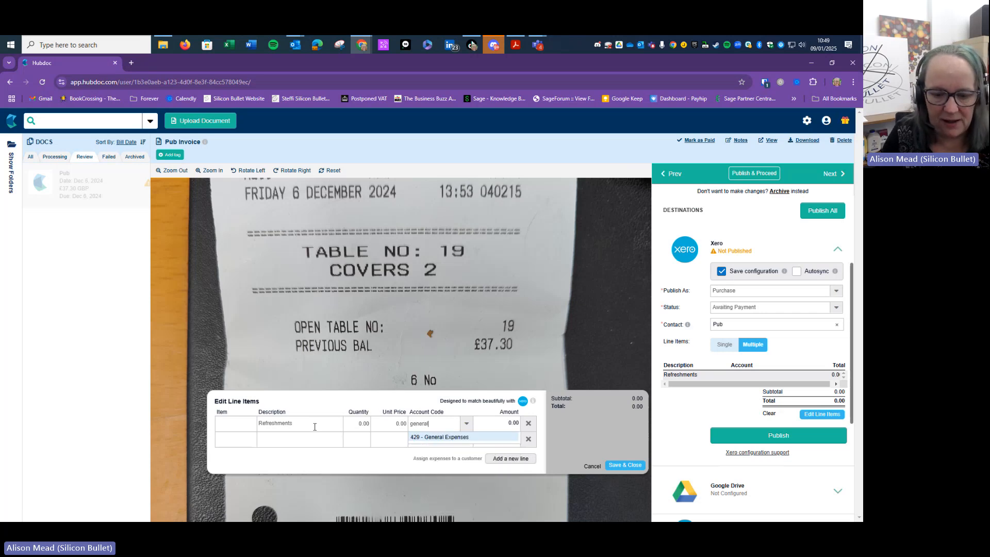
{"action": "key", "text": "BackSpace"}
{"action": "key", "text": "BackSpace"}
{"action": "key", "text": "BackSpace"}
{"action": "key", "text": "BackSpace"}
{"action": "key", "text": "BackSpace"}
{"action": "key", "text": "BackSpace"}
{"action": "key", "text": "BackSpace"}
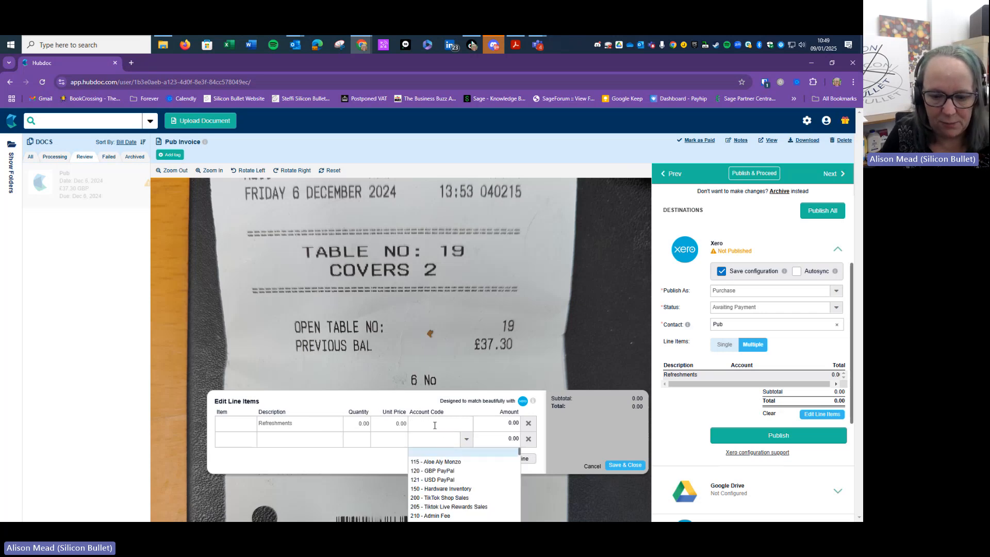
{"action": "type", "text": "gener"}
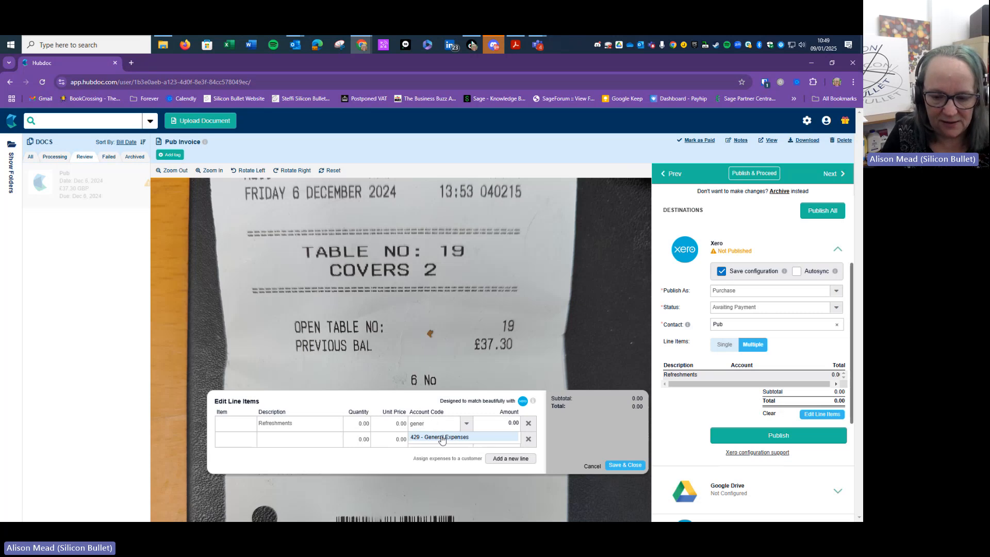
{"action": "left_click", "coordinate": [441, 438]}
Add a second line 'Stationary code' coded to 461 - Printing & Stationery
{"action": "left_click", "coordinate": [300, 443]}
{"action": "type", "text": "Stat"}
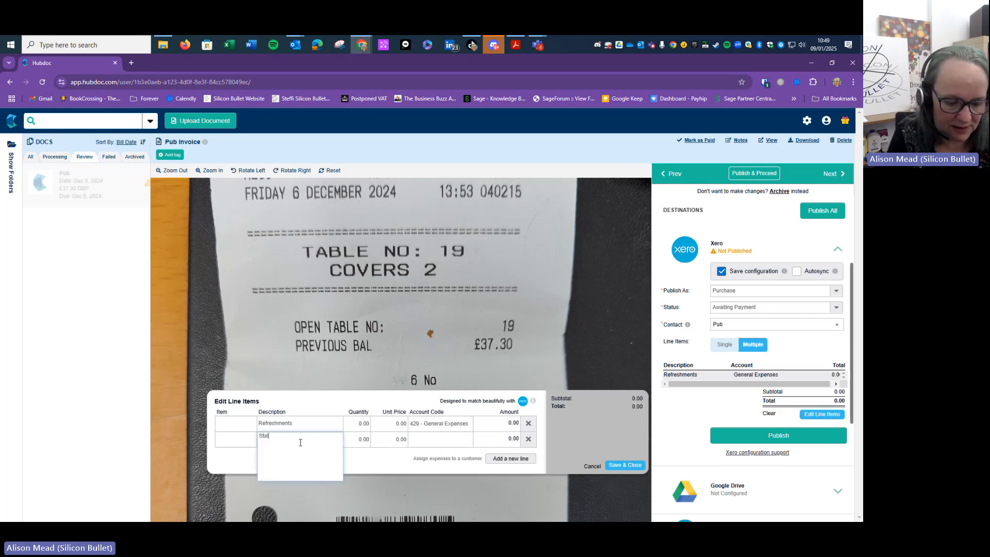
{"action": "type", "text": "ionary code"}
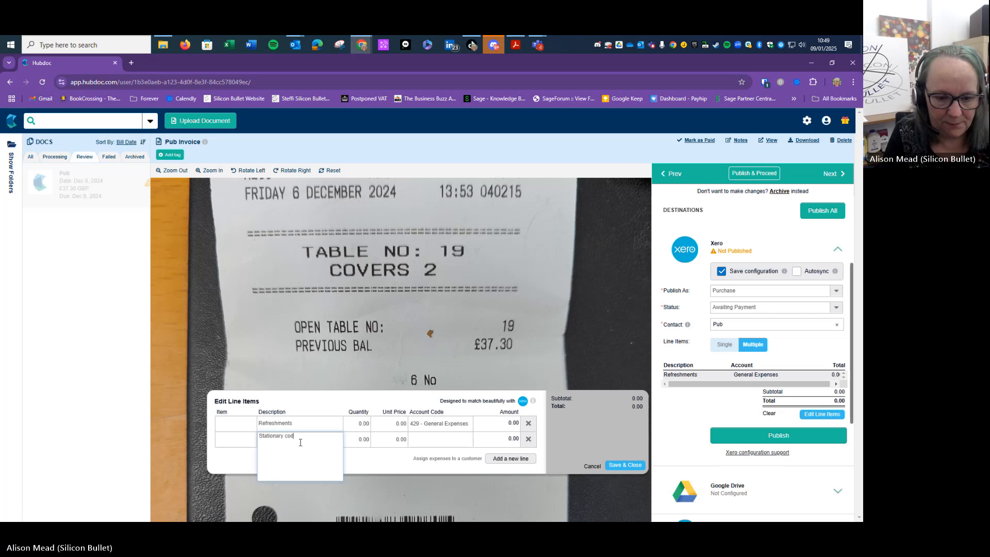
{"action": "key", "text": "Tab"}
{"action": "key", "text": "Tab"}
{"action": "key", "text": "Tab"}
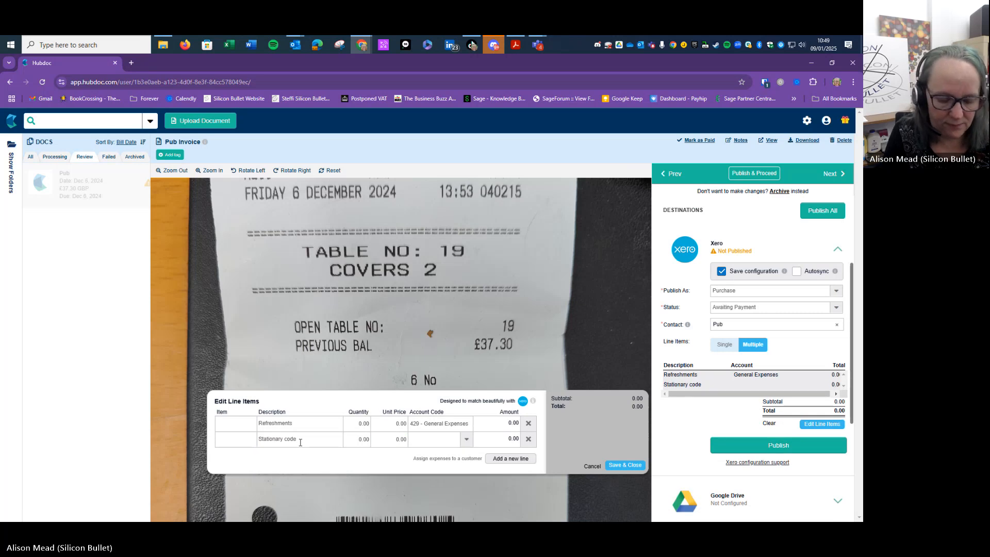
{"action": "type", "text": "stat"}
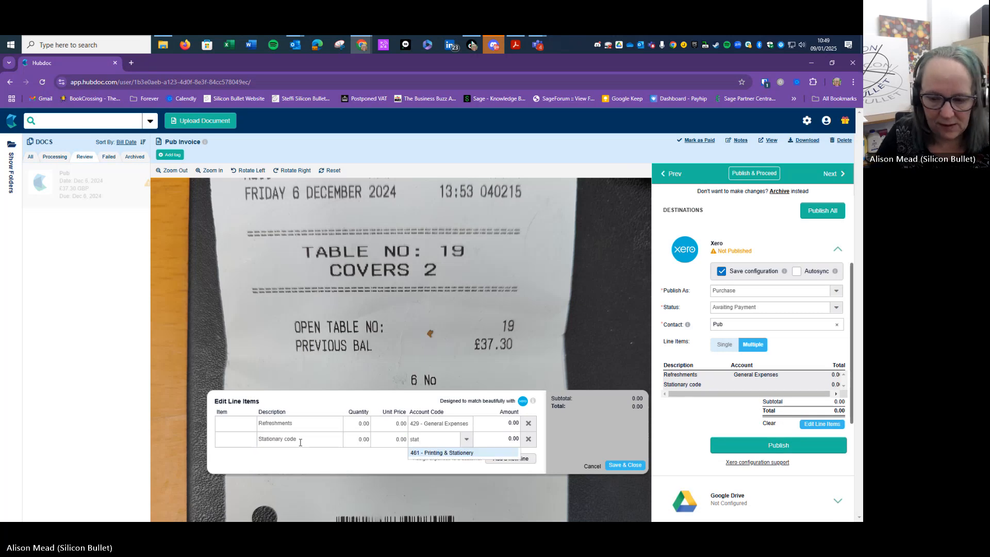
{"action": "left_click", "coordinate": [477, 453]}
{"action": "left_click", "coordinate": [592, 466]}
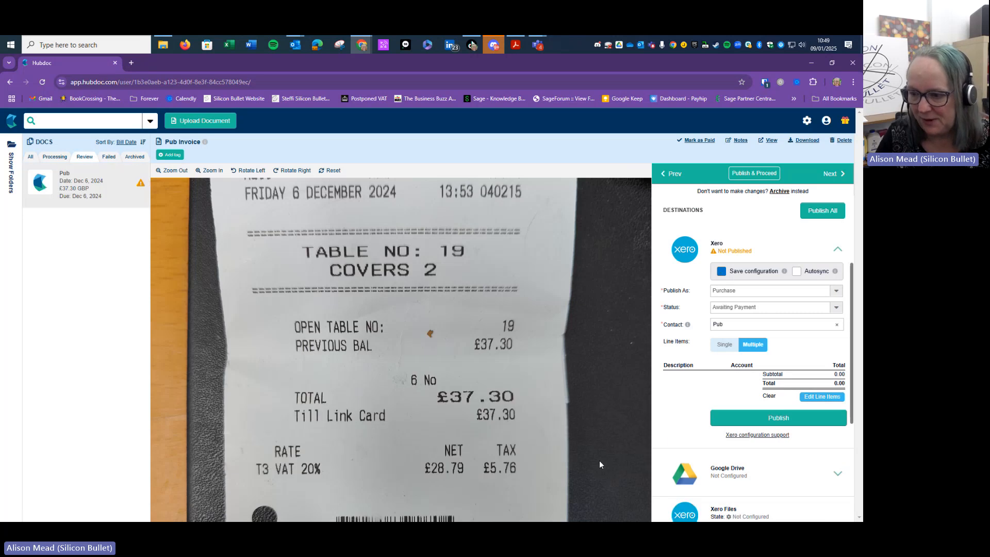